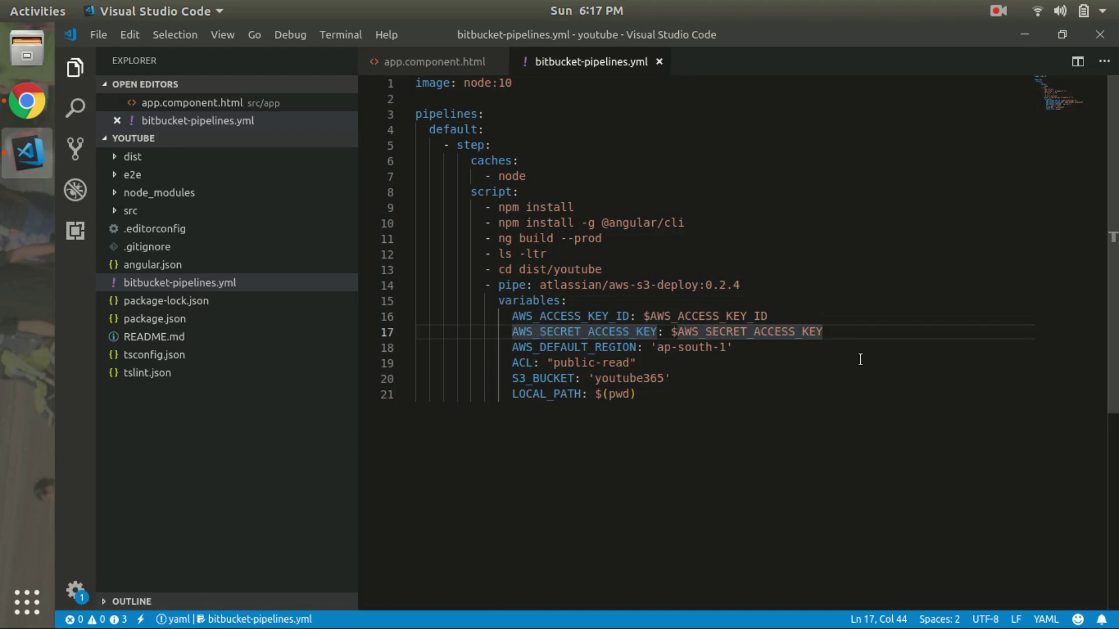
# Step: Review the default region, ACL, S3 bucket and local path variables of the S3 deploy pipe in bitbucket-pipelines.yml
pyautogui.click(706, 348)
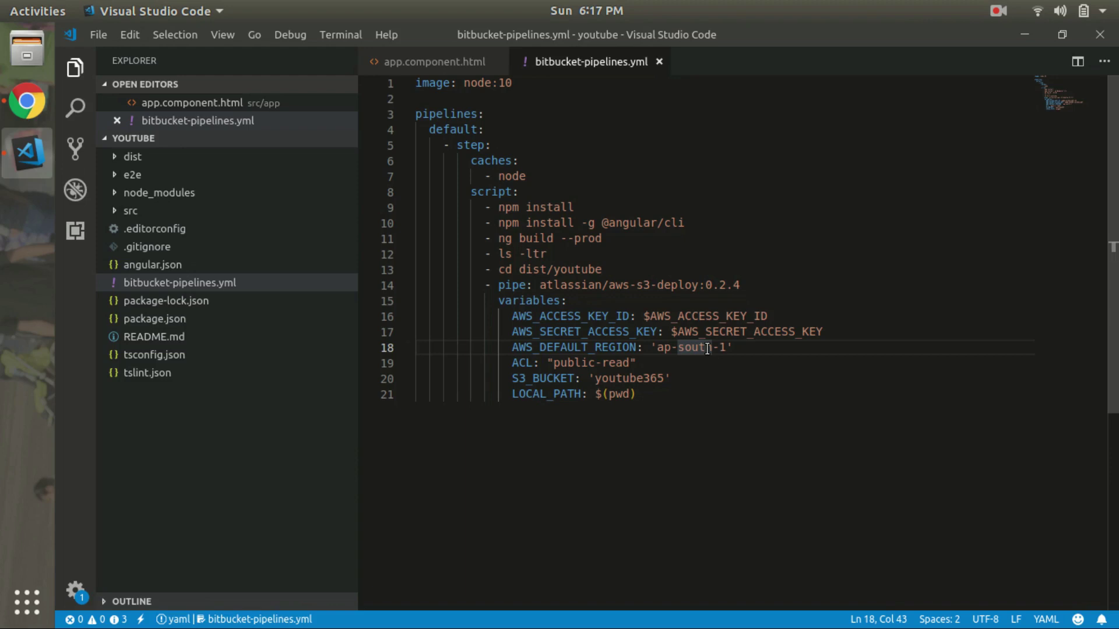
pyautogui.click(633, 363)
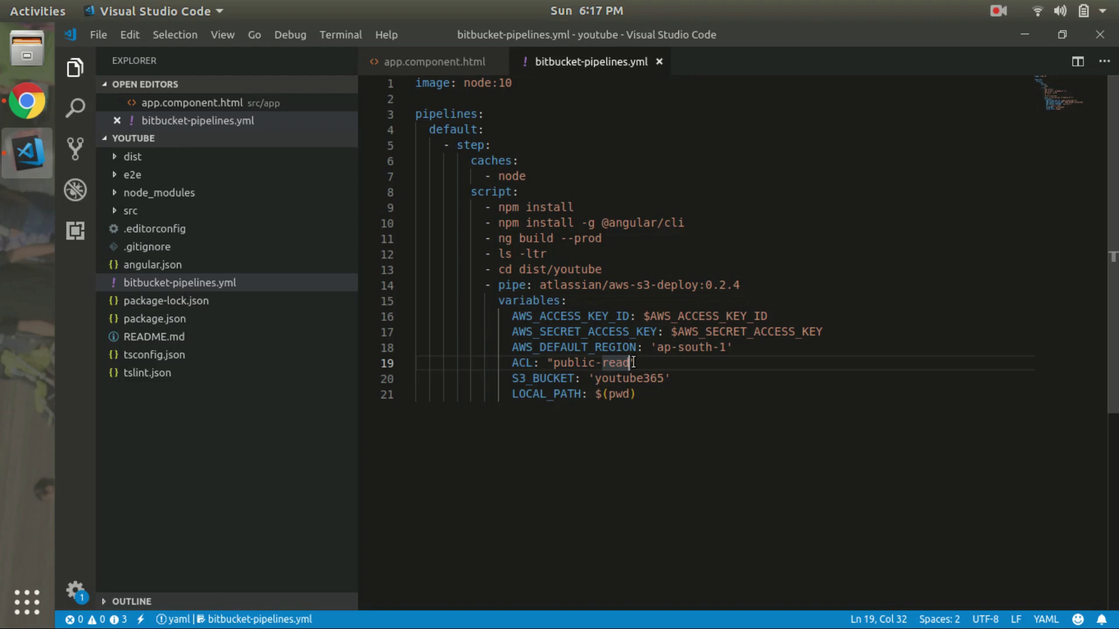
pyautogui.write('"')
pyautogui.click(545, 366)
pyautogui.press('Right')
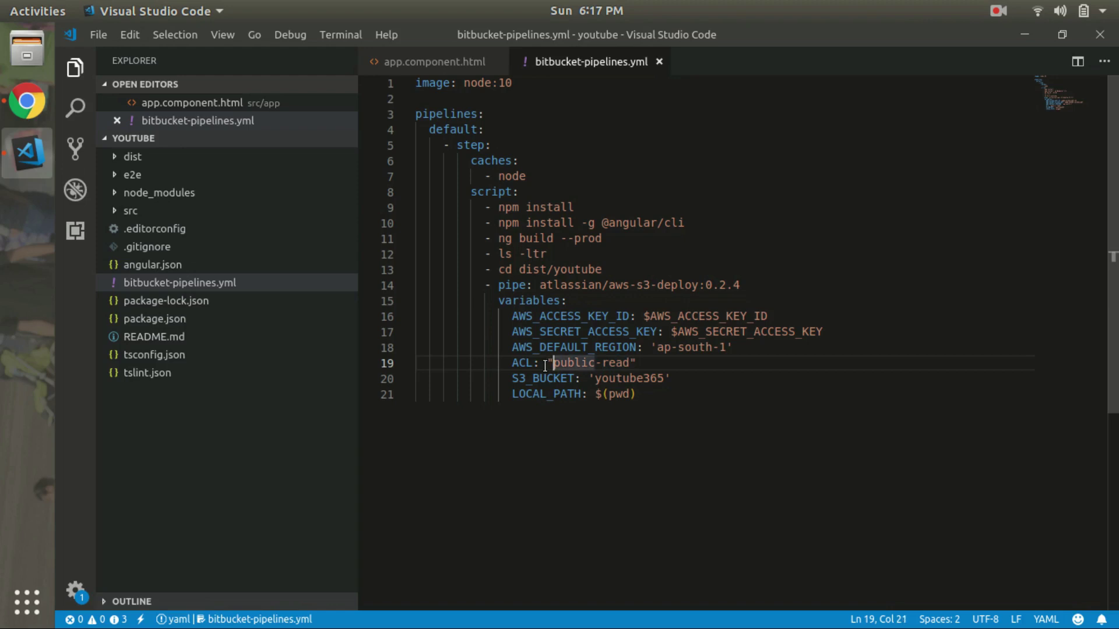
pyautogui.click(642, 380)
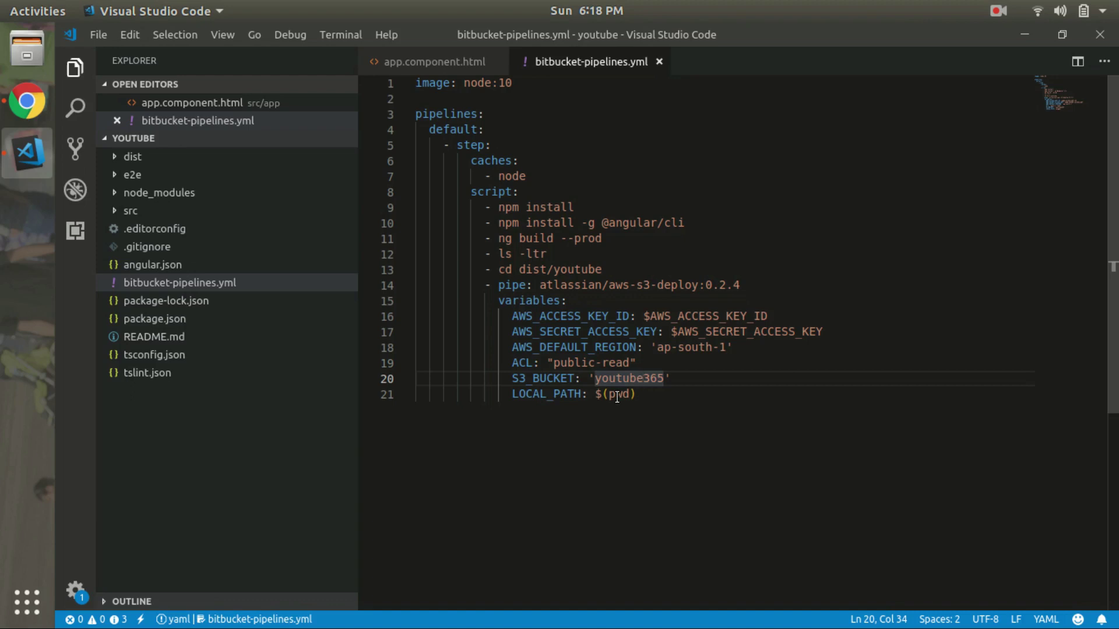
pyautogui.doubleClick(567, 394)
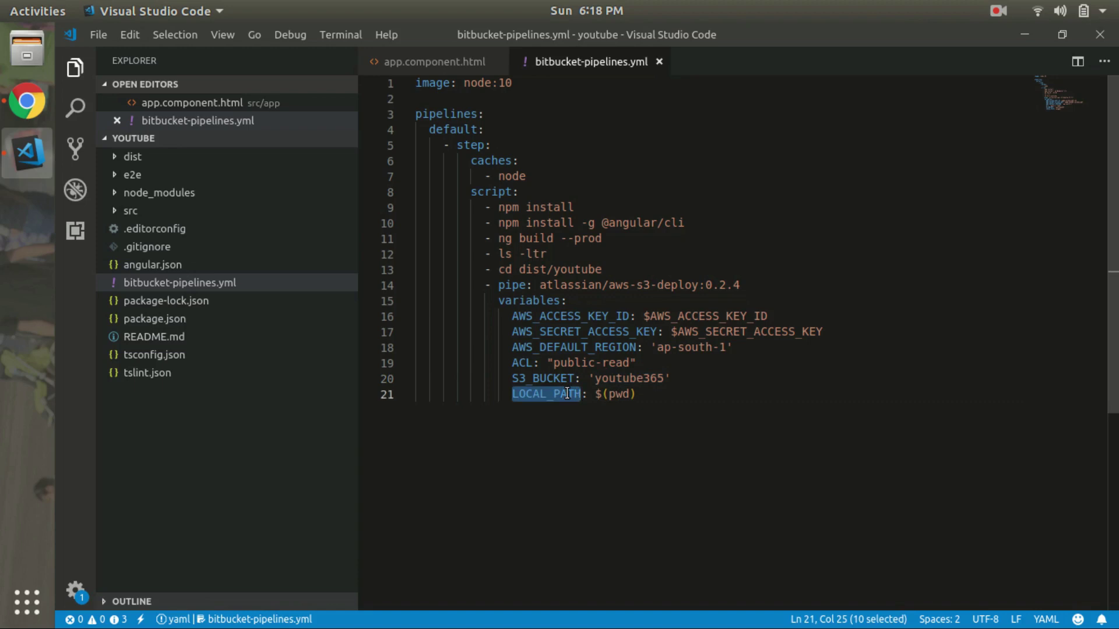
# Step: Switch to the S3 console in Chrome and set up a new bucket named youtube365 in Asia Pacific (Mumbai) with default options
pyautogui.hotkey('alt', 'Tab')
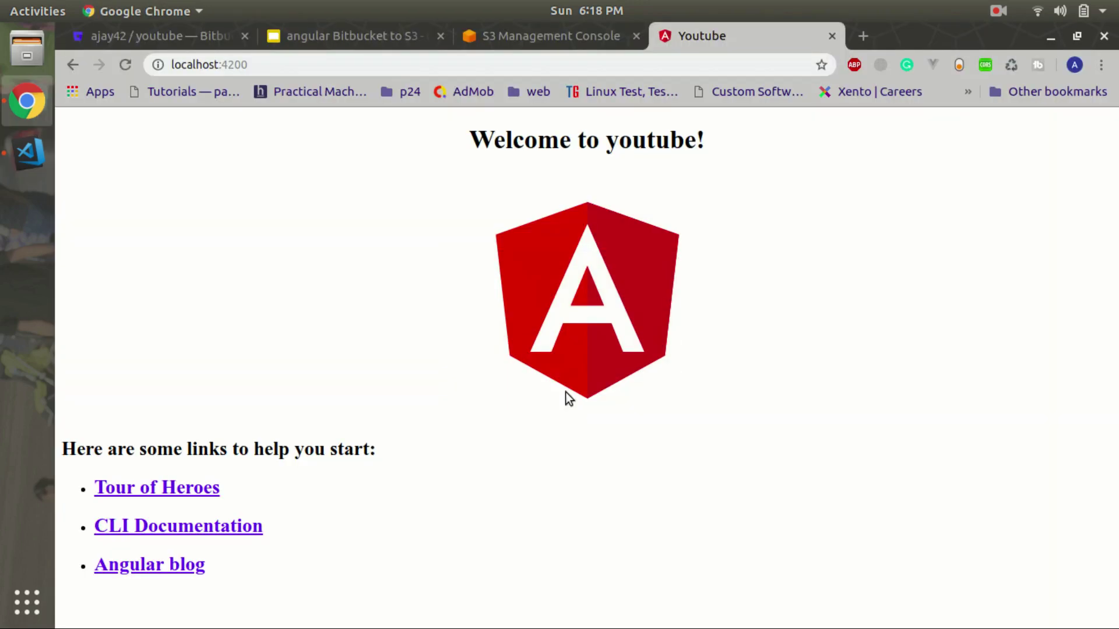
pyautogui.hotkey('ctrl', 'shift', 'Tab')
pyautogui.click(291, 316)
pyautogui.write('y')
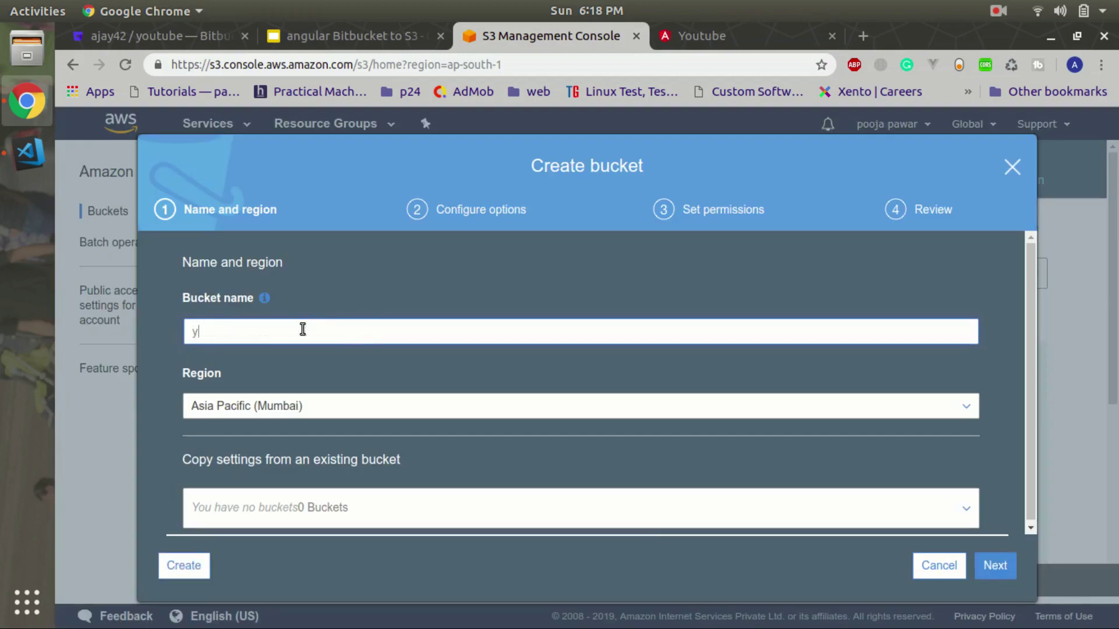
pyautogui.write('outube365')
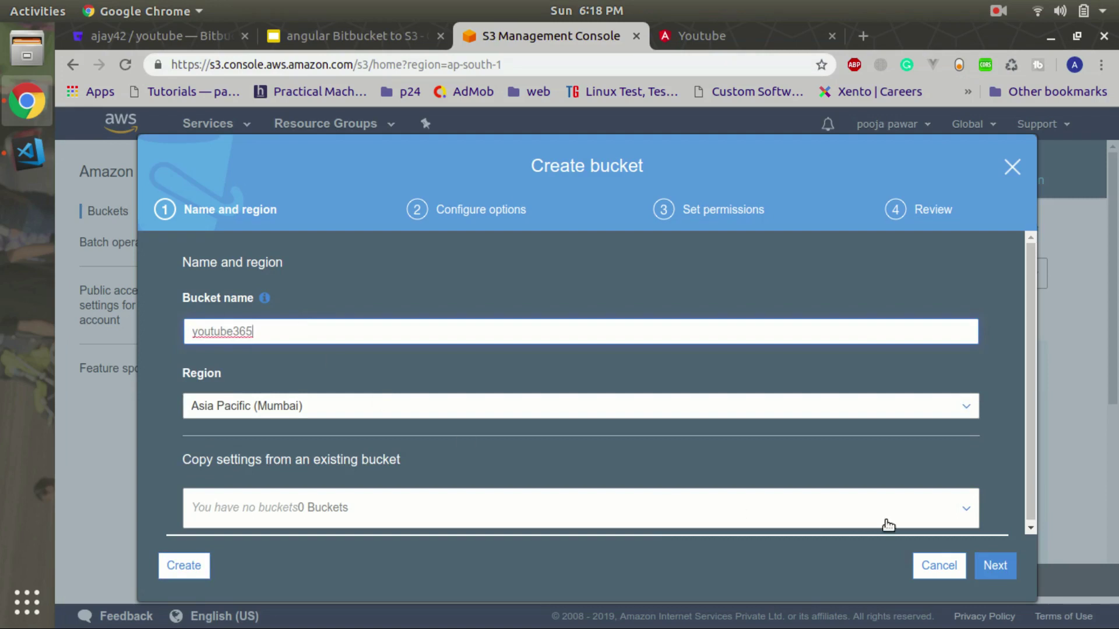
pyautogui.click(998, 569)
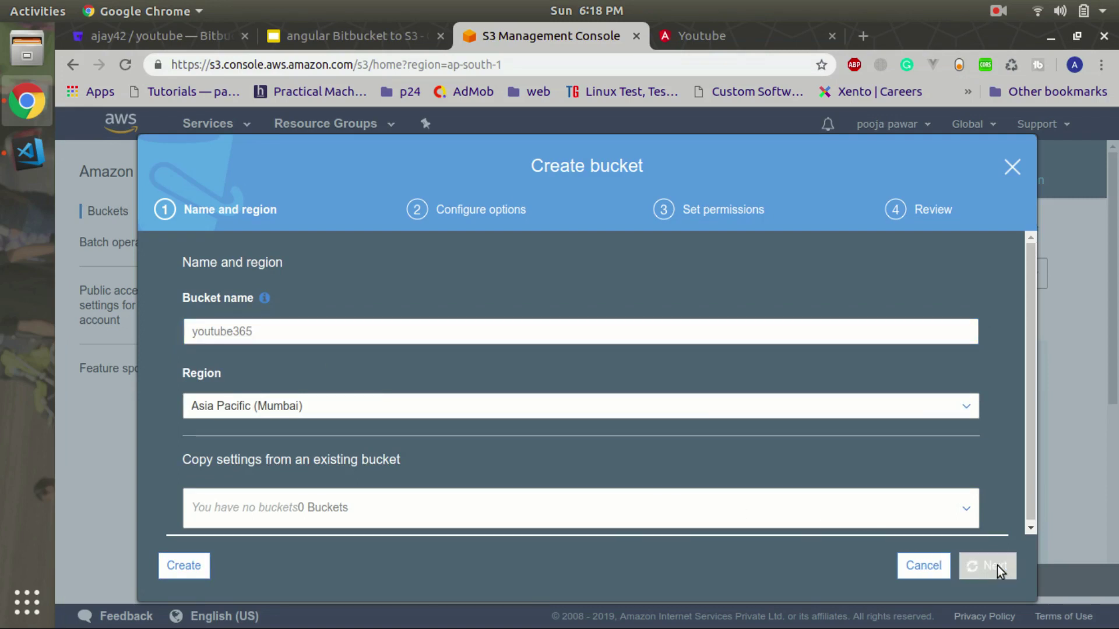
pyautogui.click(992, 568)
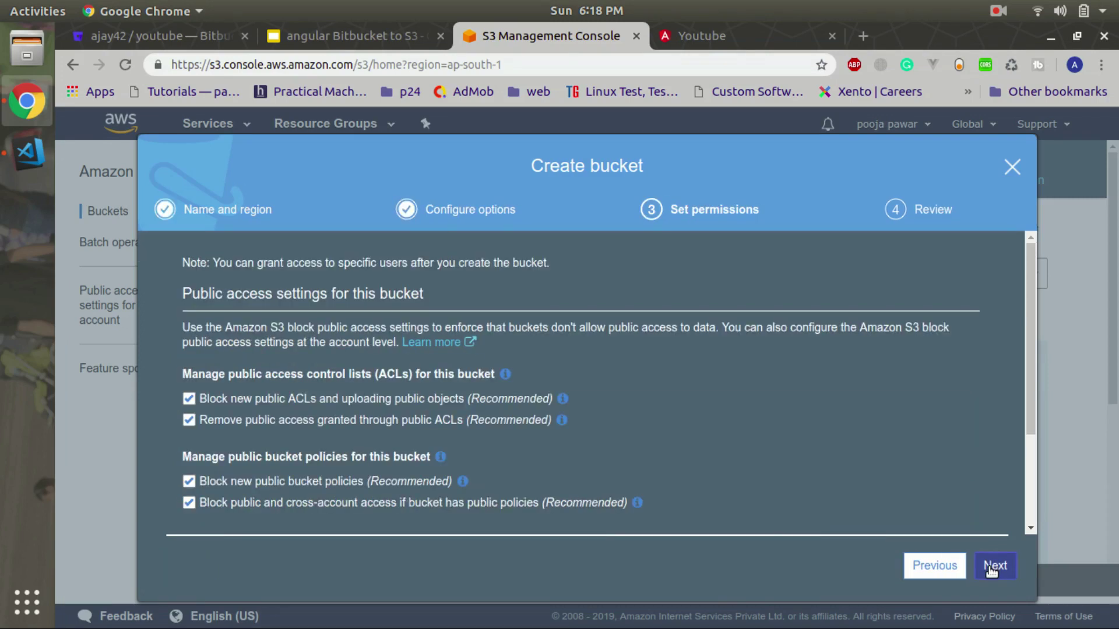
# Step: Disable all four public access blocking settings for ACLs and bucket policies, and create the bucket
pyautogui.click(189, 399)
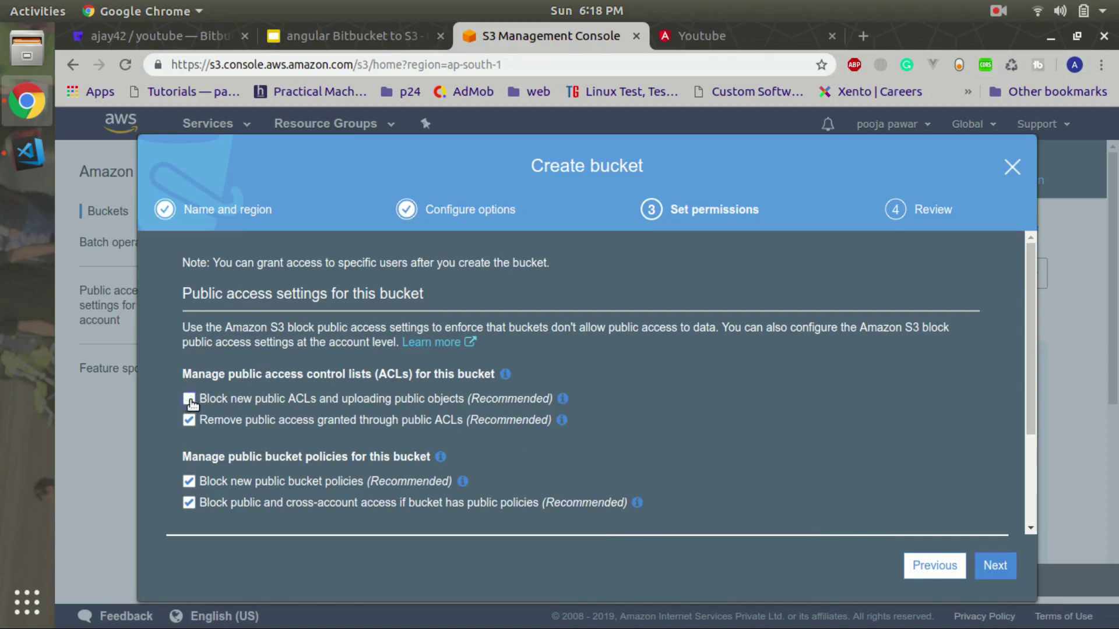
pyautogui.click(190, 420)
pyautogui.click(190, 481)
pyautogui.click(189, 503)
pyautogui.click(994, 566)
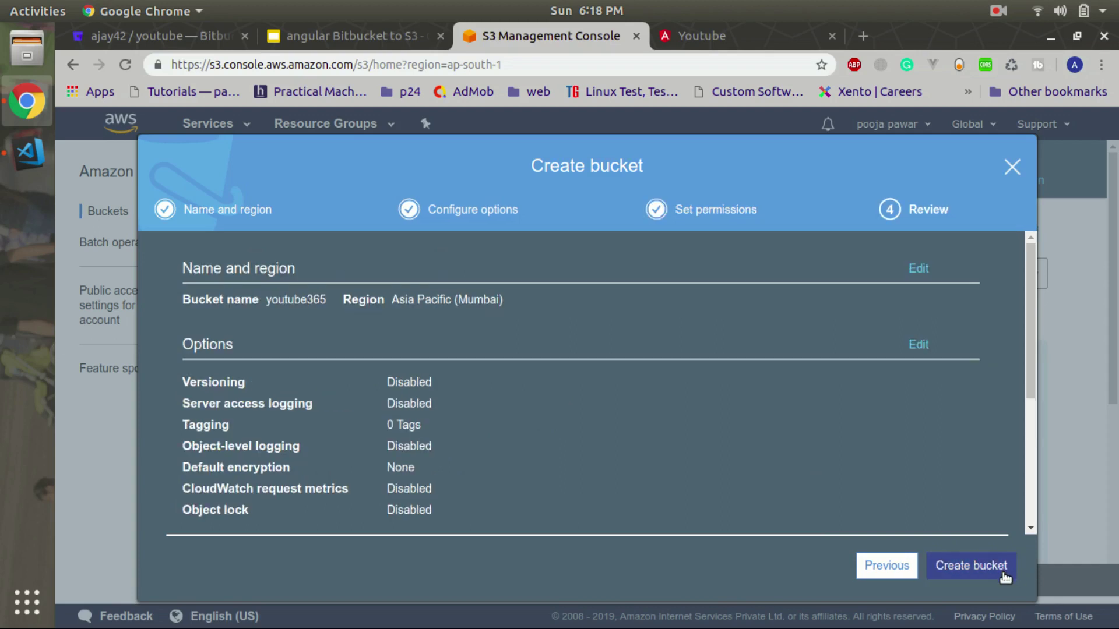
pyautogui.click(1004, 571)
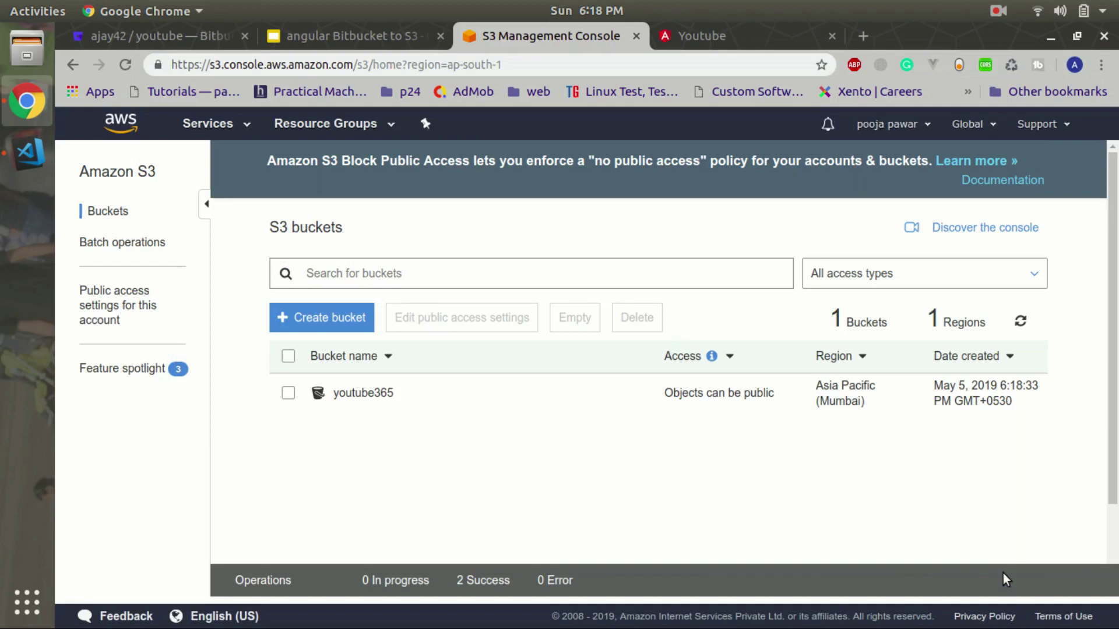
# Step: Start adding an IAM user named youtube with programmatic access and proceed to its permissions
pyautogui.click(227, 123)
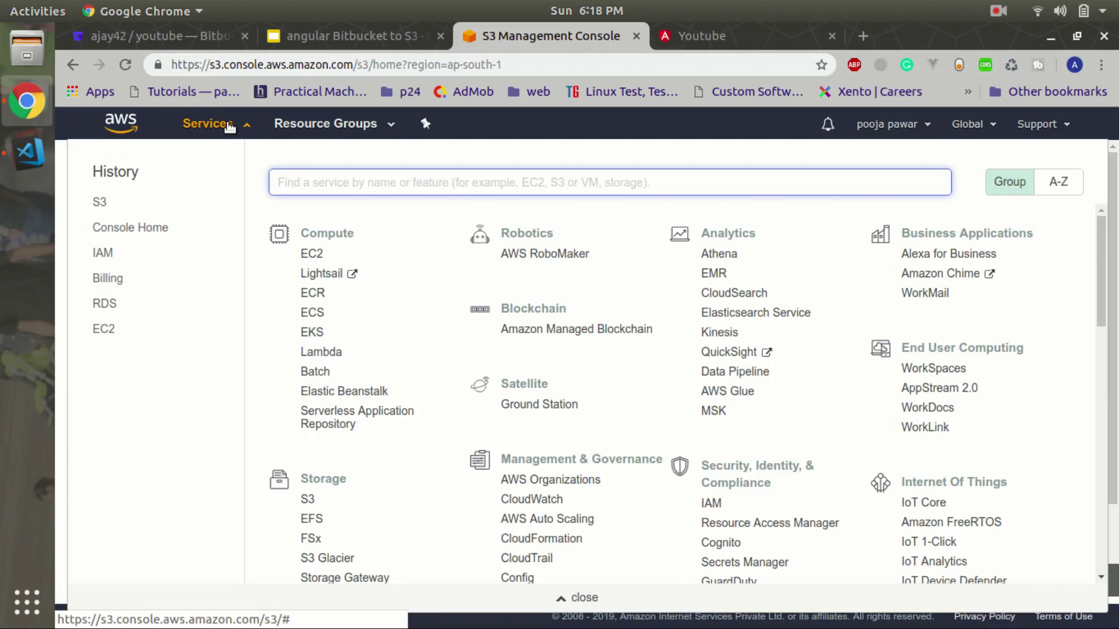
pyautogui.click(104, 255)
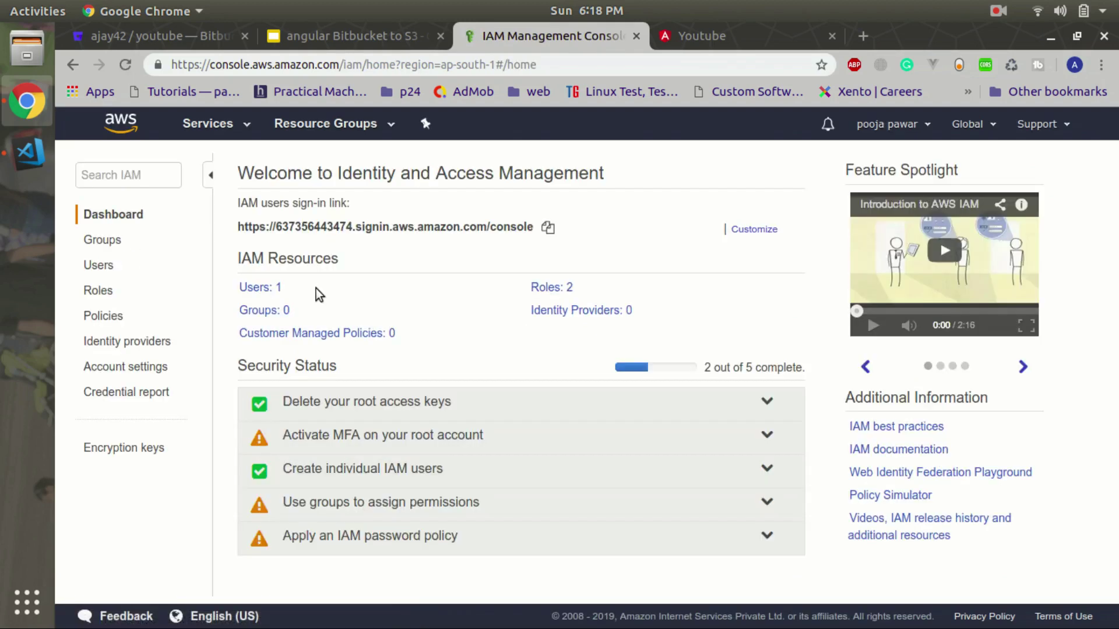
pyautogui.click(95, 267)
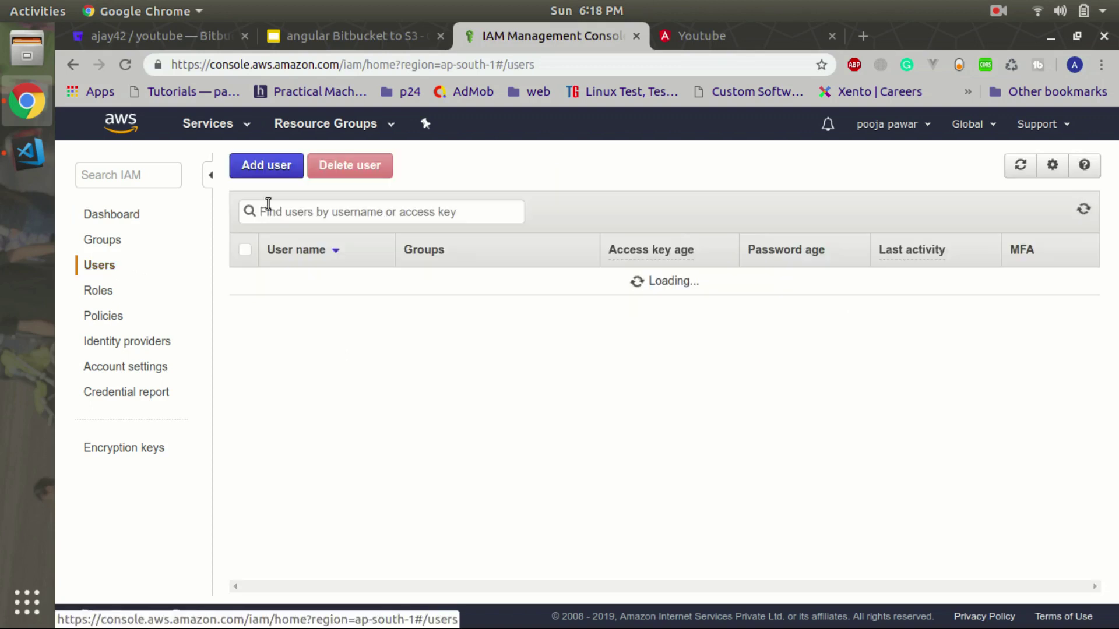
pyautogui.click(261, 167)
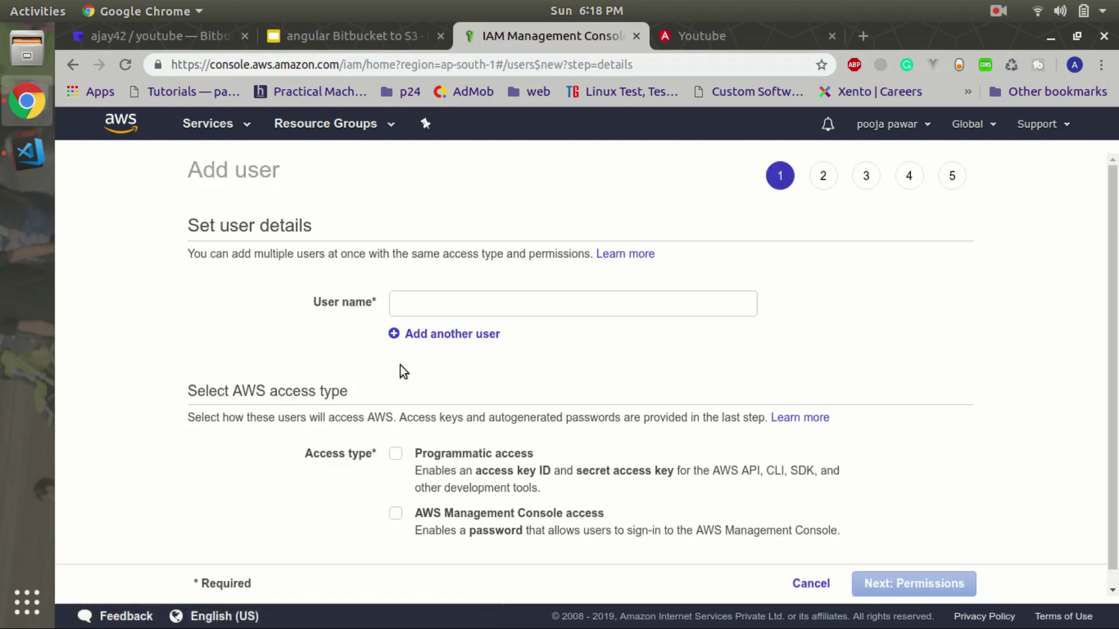
pyautogui.click(470, 302)
pyautogui.write('you')
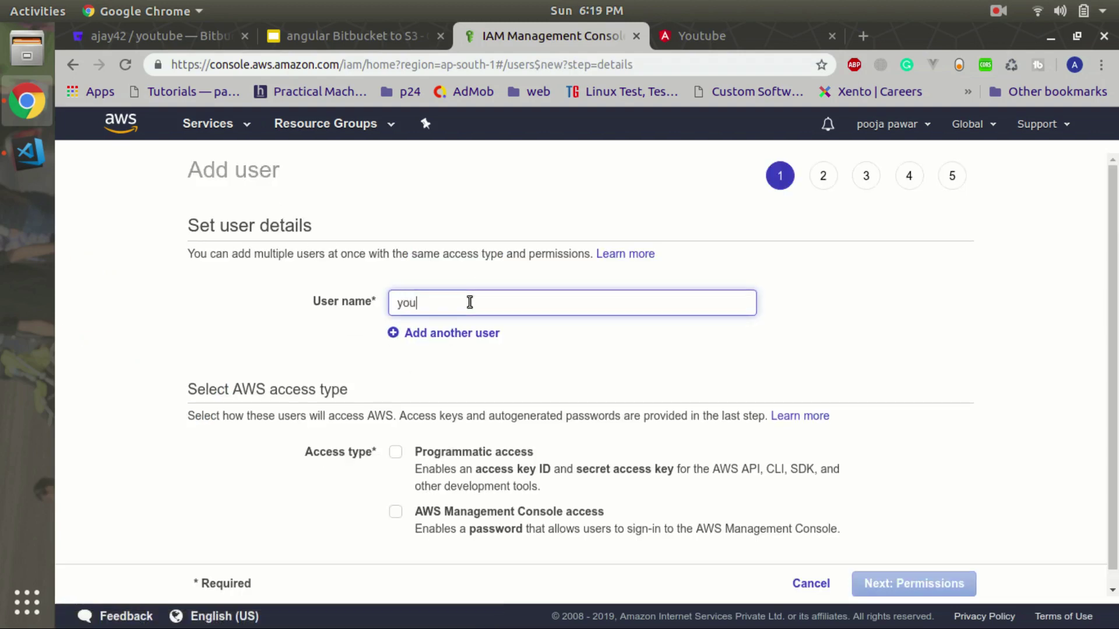
pyautogui.write('tyube')
pyautogui.click(396, 454)
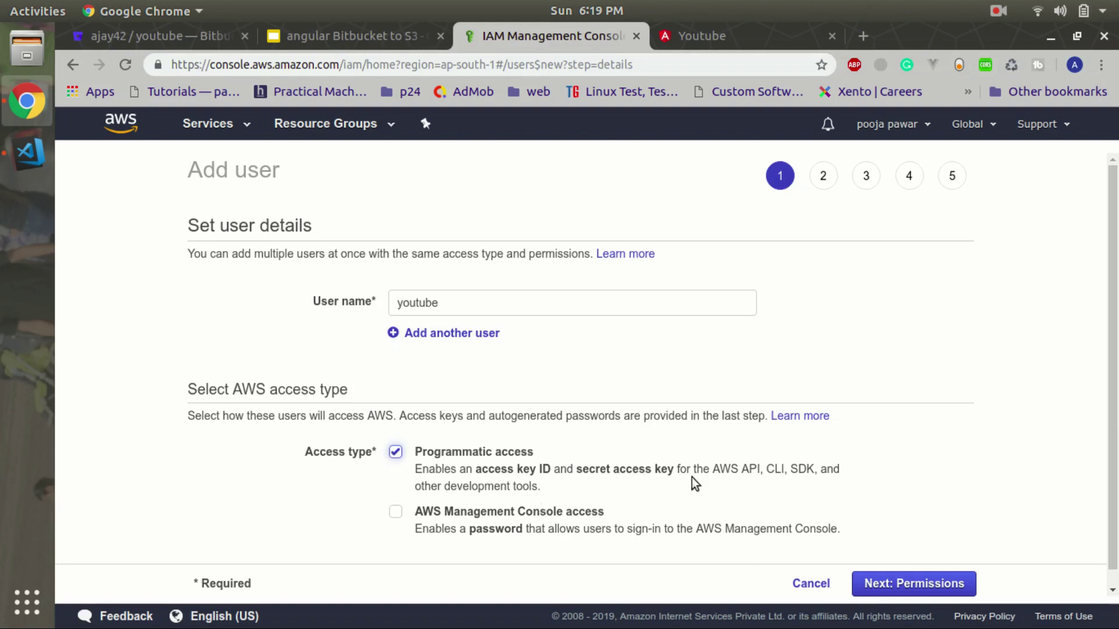
pyautogui.click(912, 582)
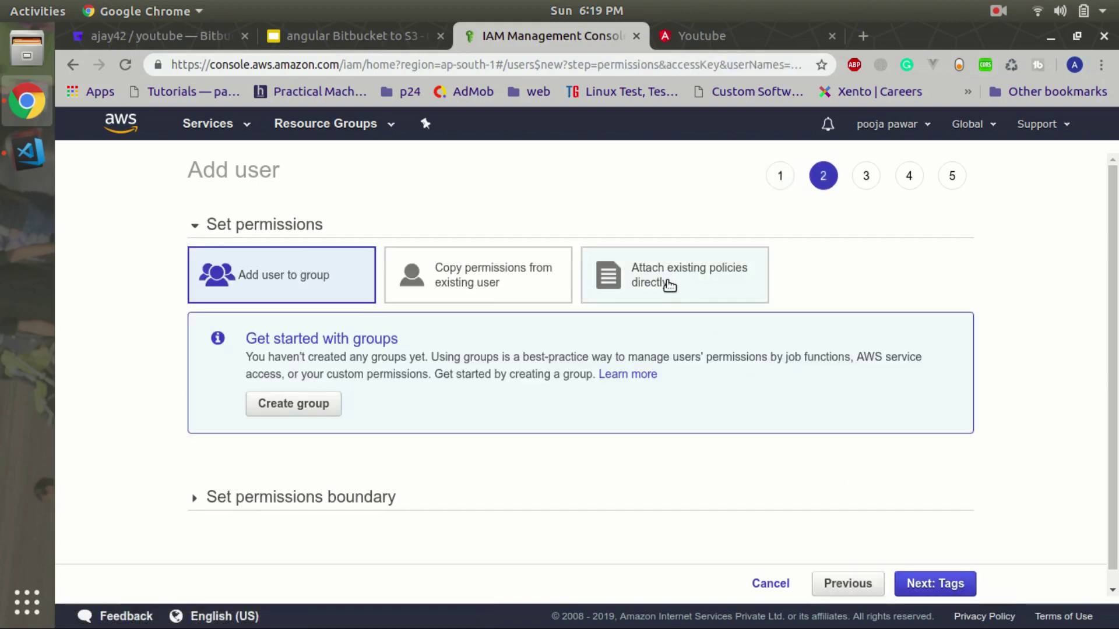
# Step: Attach the existing AmazonS3FullAccess policy directly to the user, leave the tags empty, and create the user
pyautogui.click(670, 286)
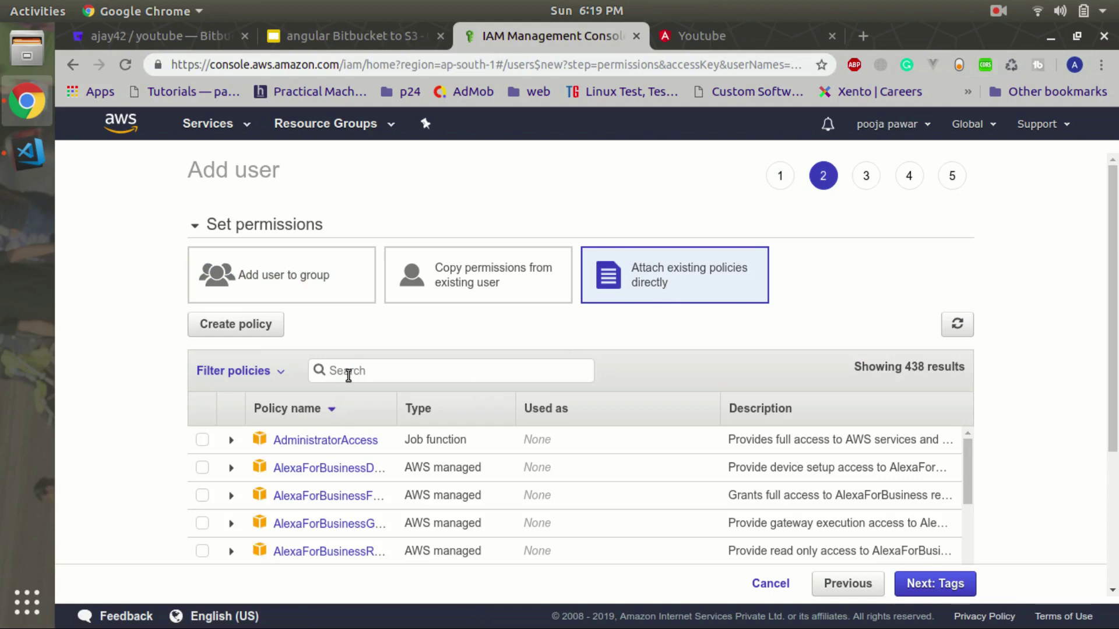
pyautogui.write('s3')
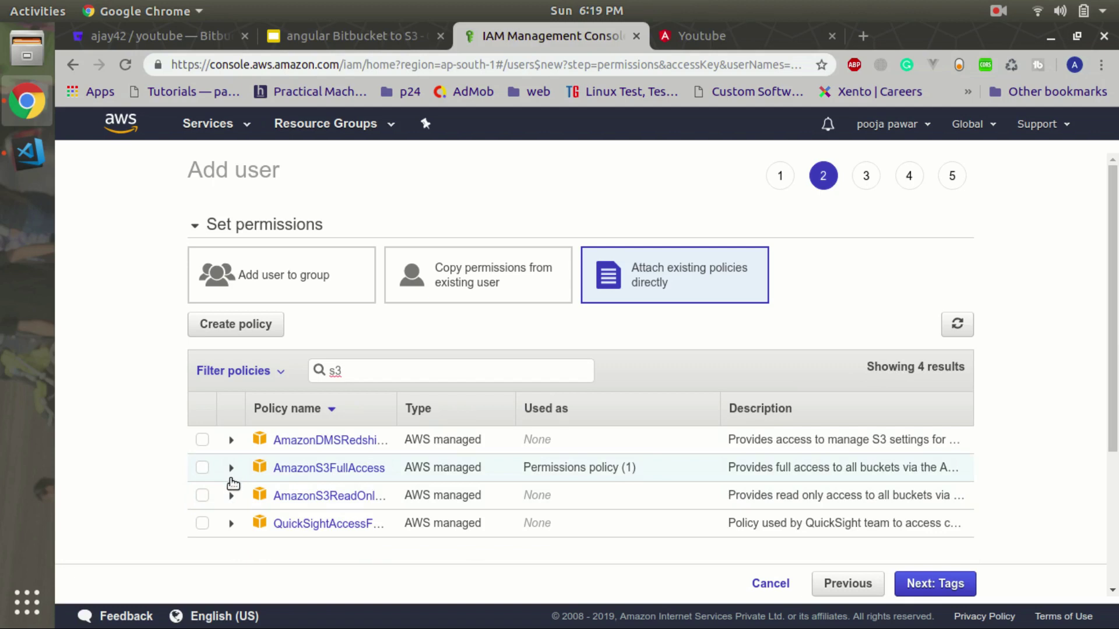
pyautogui.click(203, 468)
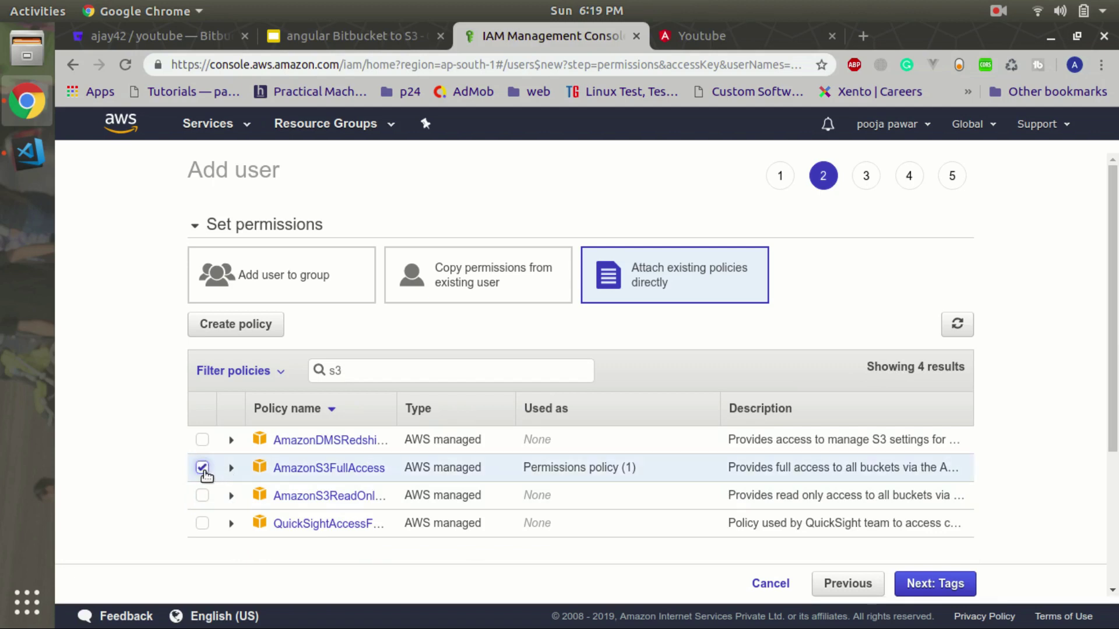
pyautogui.click(935, 586)
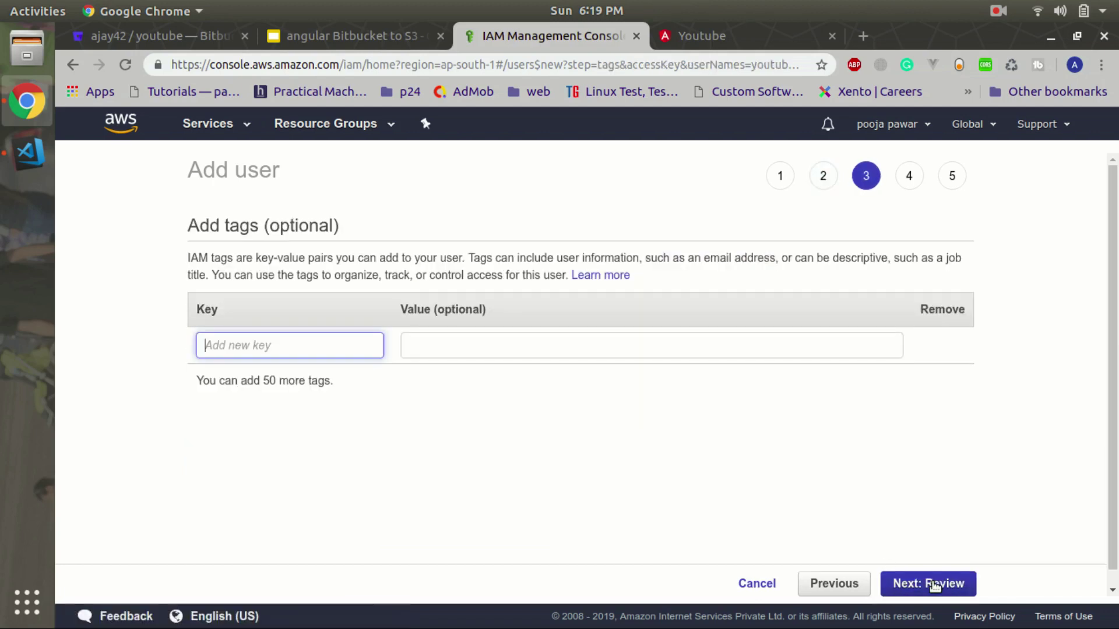
pyautogui.click(934, 586)
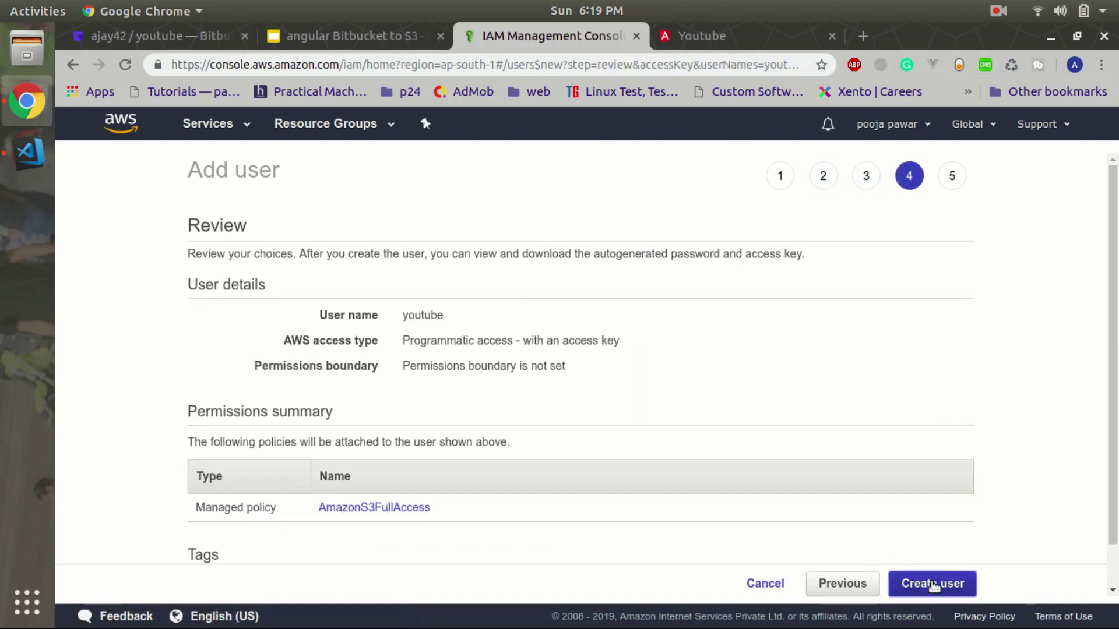
pyautogui.click(933, 586)
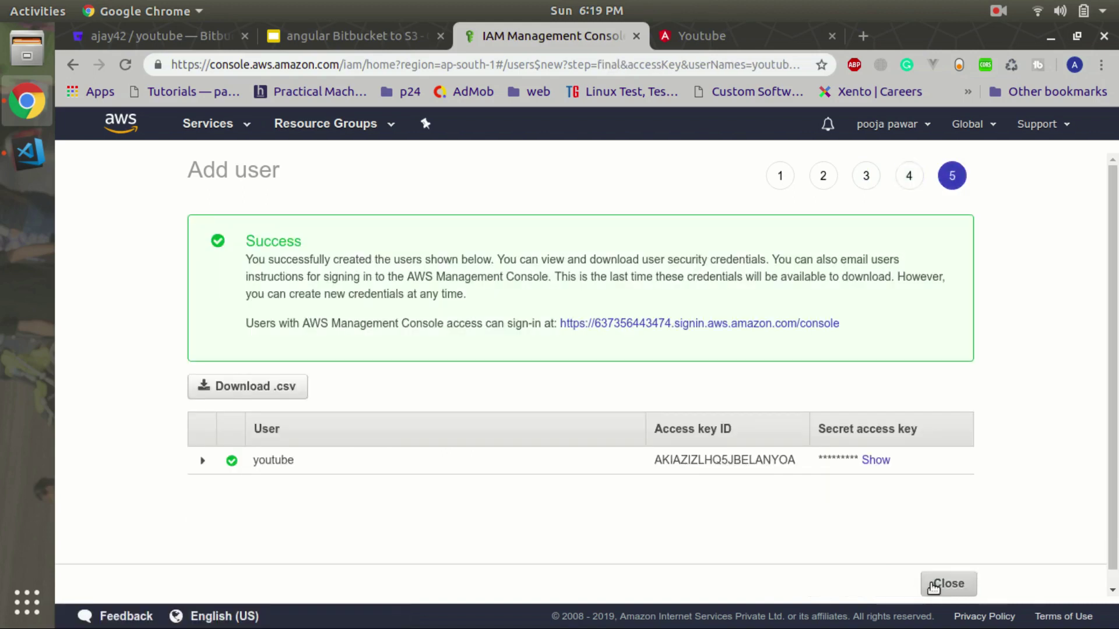
# Step: Download the new user's credentials CSV and open it in LibreOffice Calc, bringing up the Bitbucket repository's Pipelines page in between
pyautogui.click(235, 388)
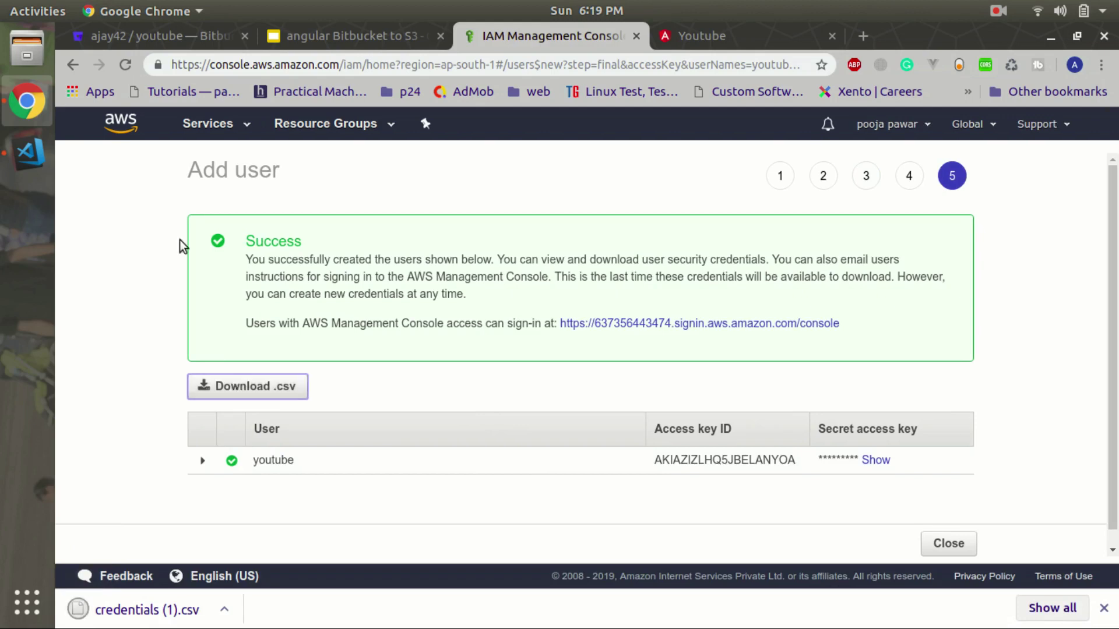
pyautogui.click(159, 36)
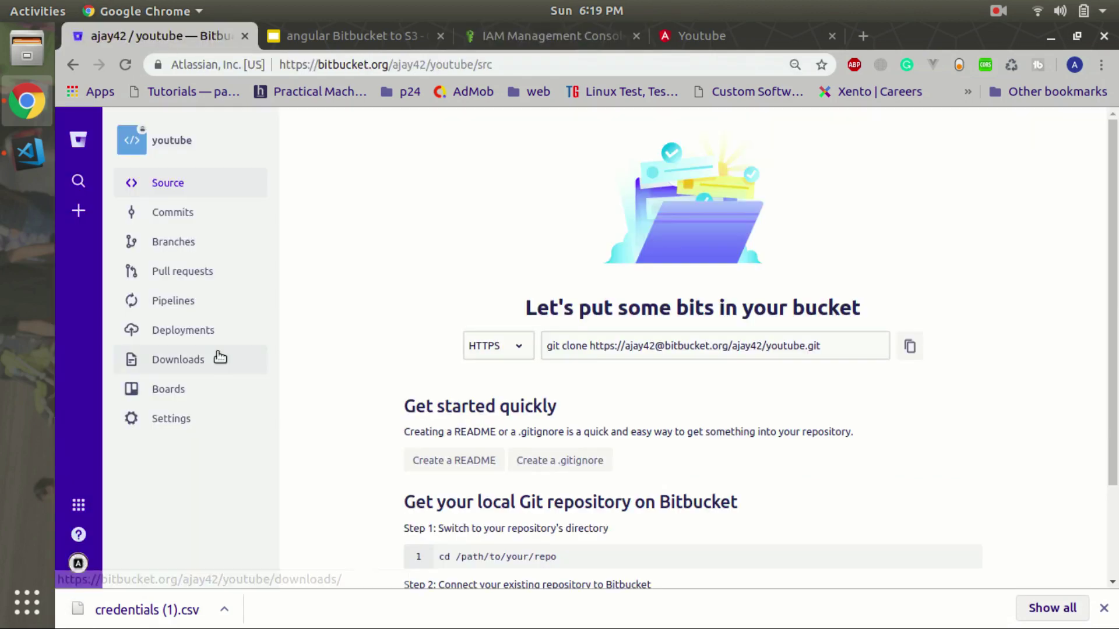
pyautogui.click(178, 303)
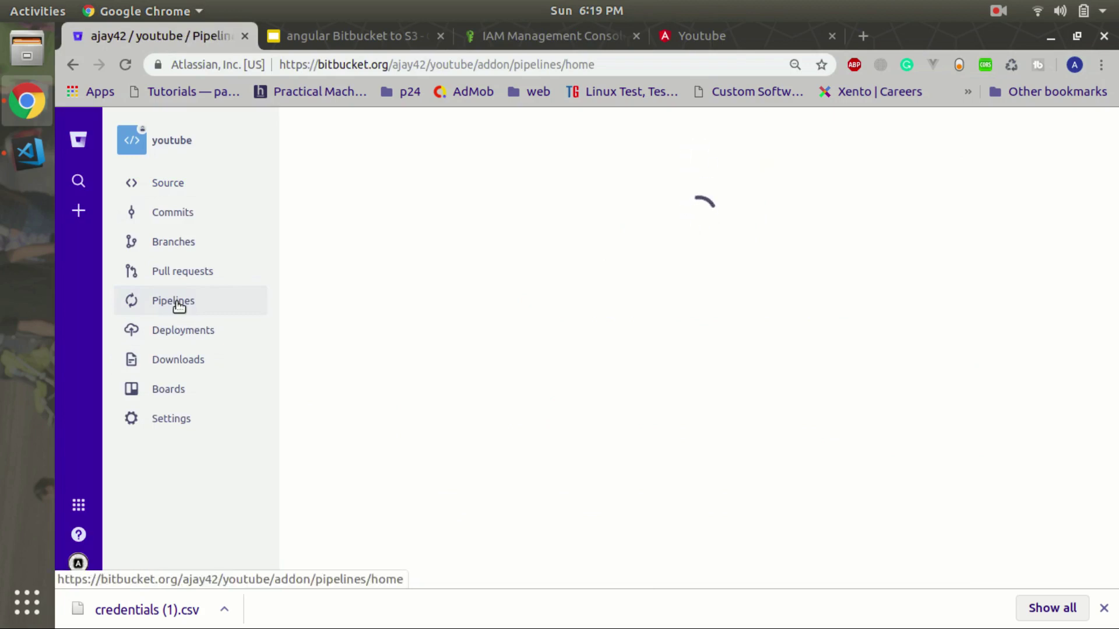
pyautogui.click(123, 612)
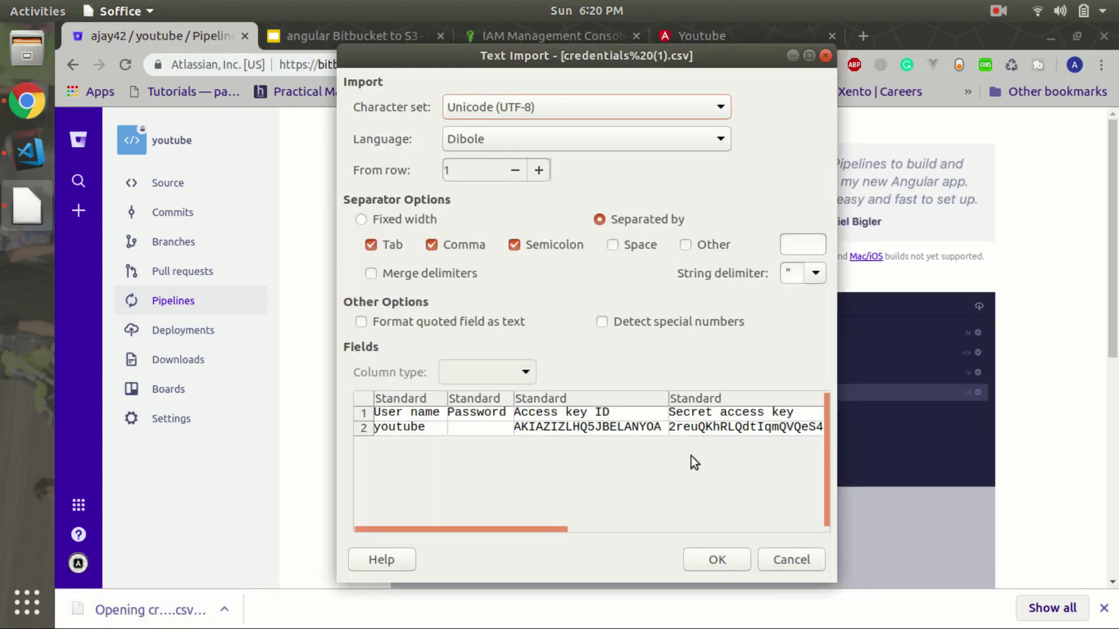
pyautogui.click(727, 560)
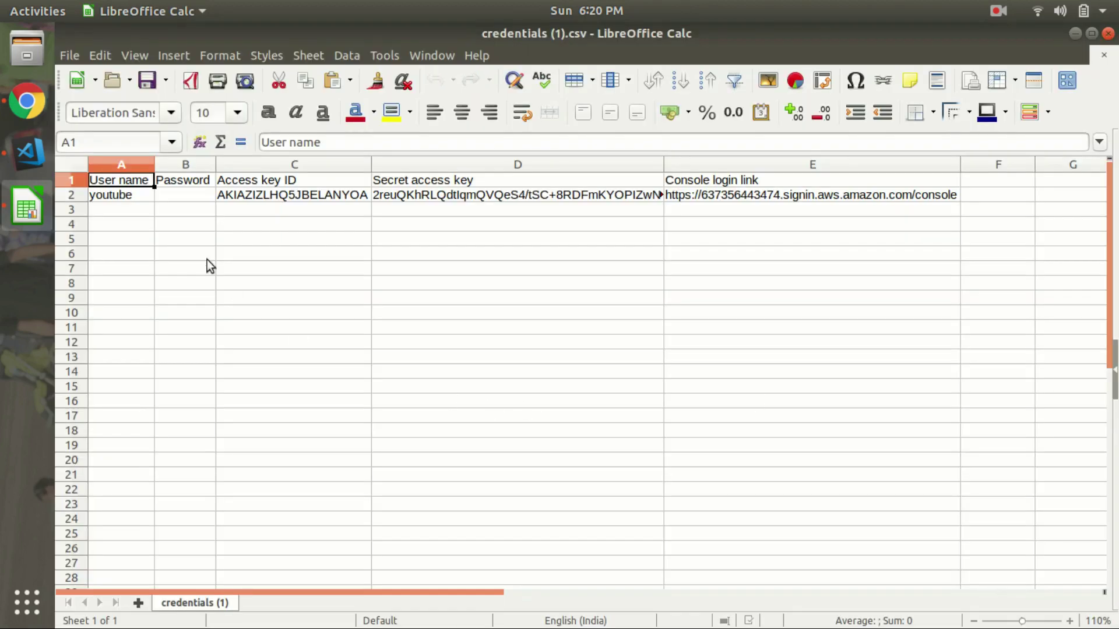
# Step: Switch back to Bitbucket in Chrome, look over the Deployments page, and open the youtube repository's settings
pyautogui.click(26, 105)
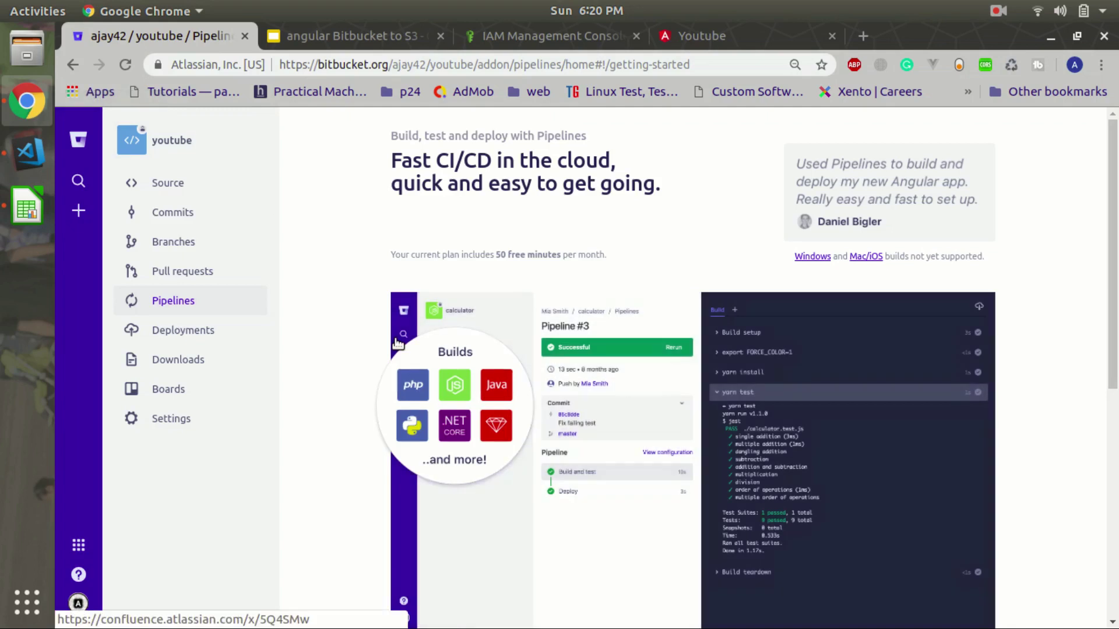
pyautogui.click(185, 341)
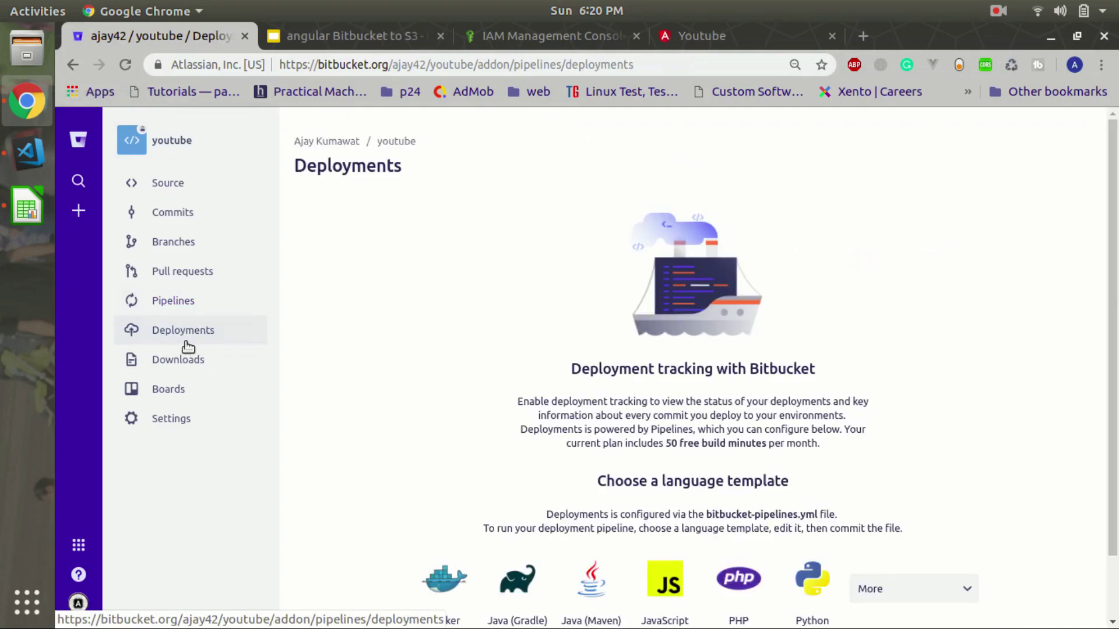
pyautogui.scroll(-2, 302, 349)
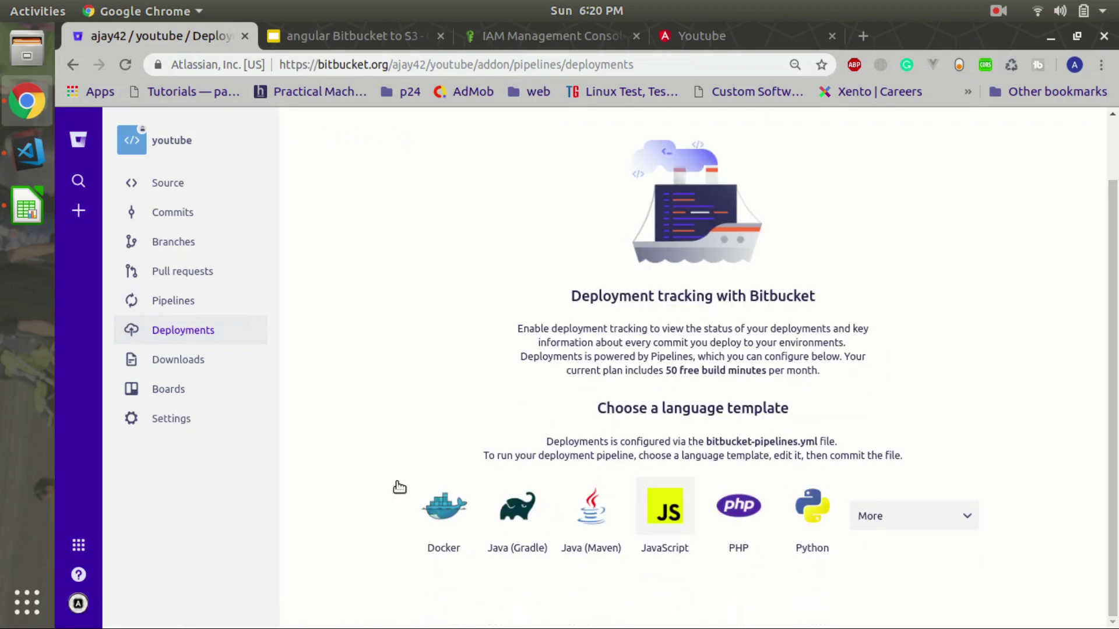
pyautogui.click(162, 418)
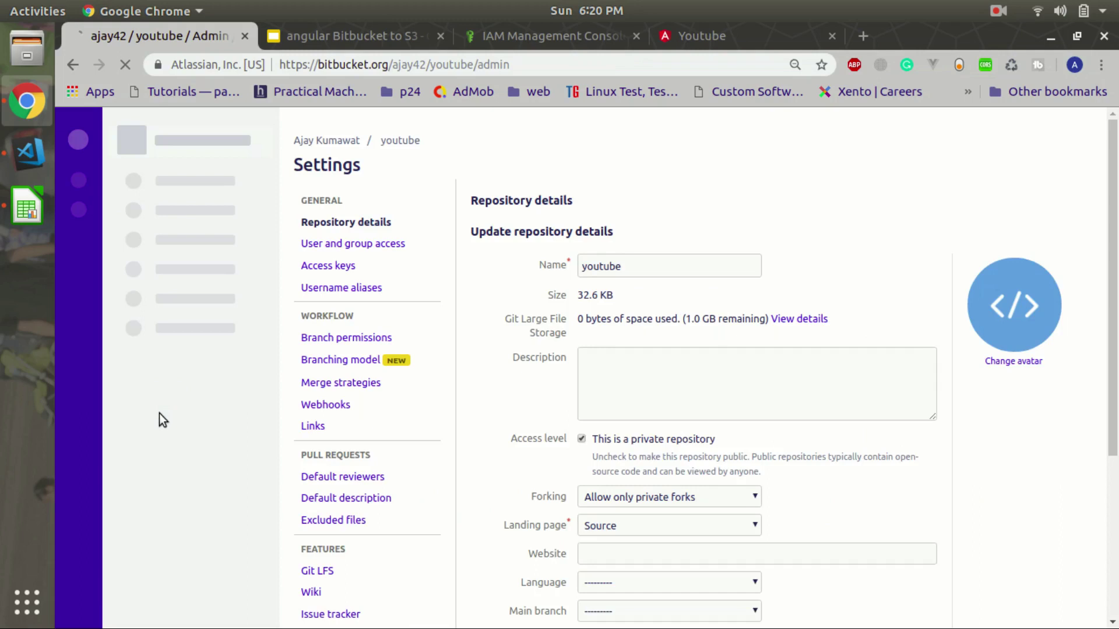
# Step: Open the Pipelines settings of the youtube repository and enable Pipelines
pyautogui.scroll(-4, 673, 434)
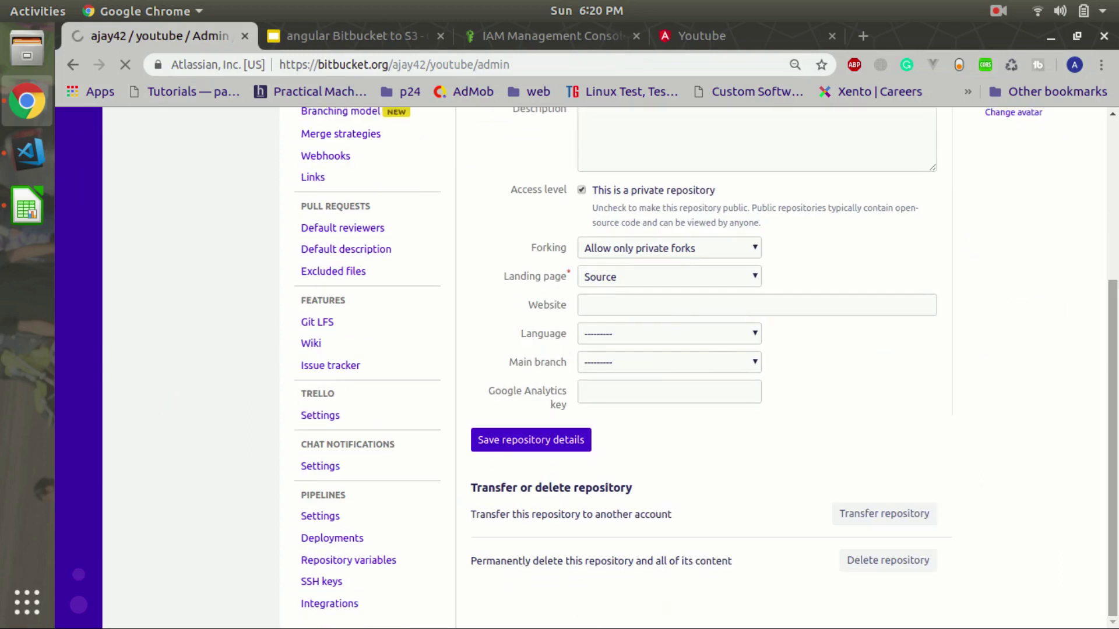
pyautogui.click(325, 525)
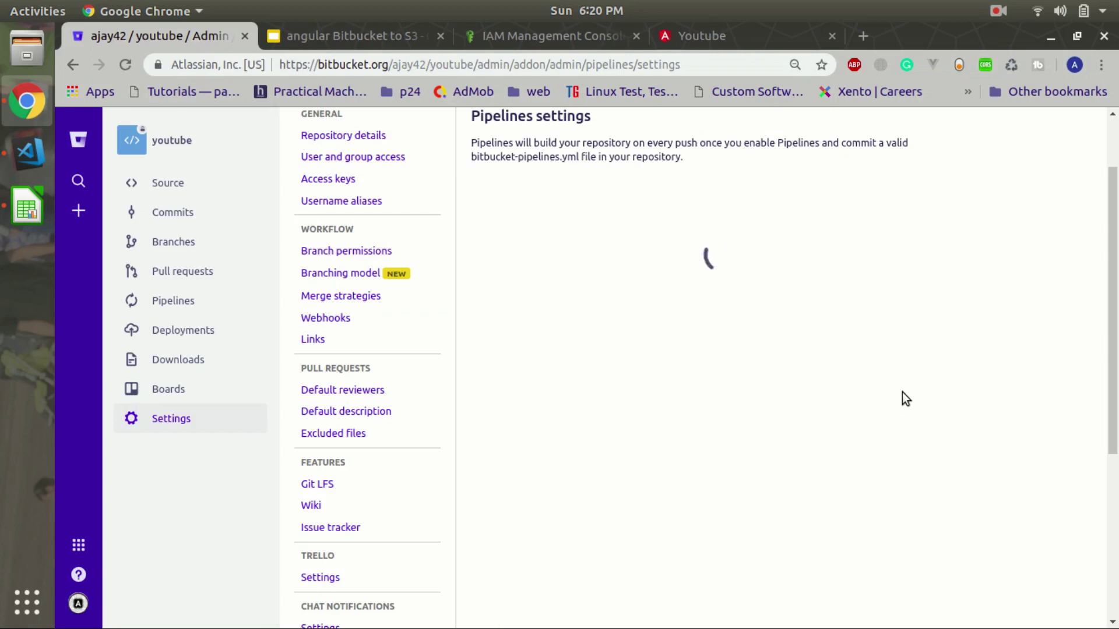
pyautogui.click(952, 197)
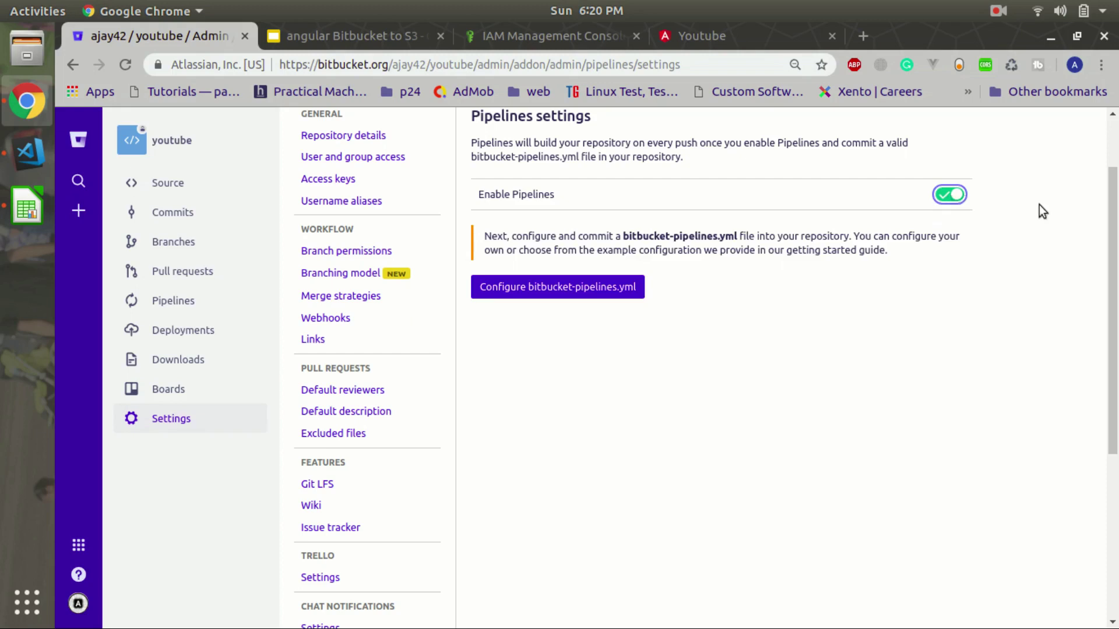
# Step: Open the repository variables and enter AWS_ACCESS_KEY_ID as the new variable's name, copied from bitbucket-pipelines.yml in Visual Studio Code
pyautogui.moveTo(1113, 308); pyautogui.dragTo(1113, 472)
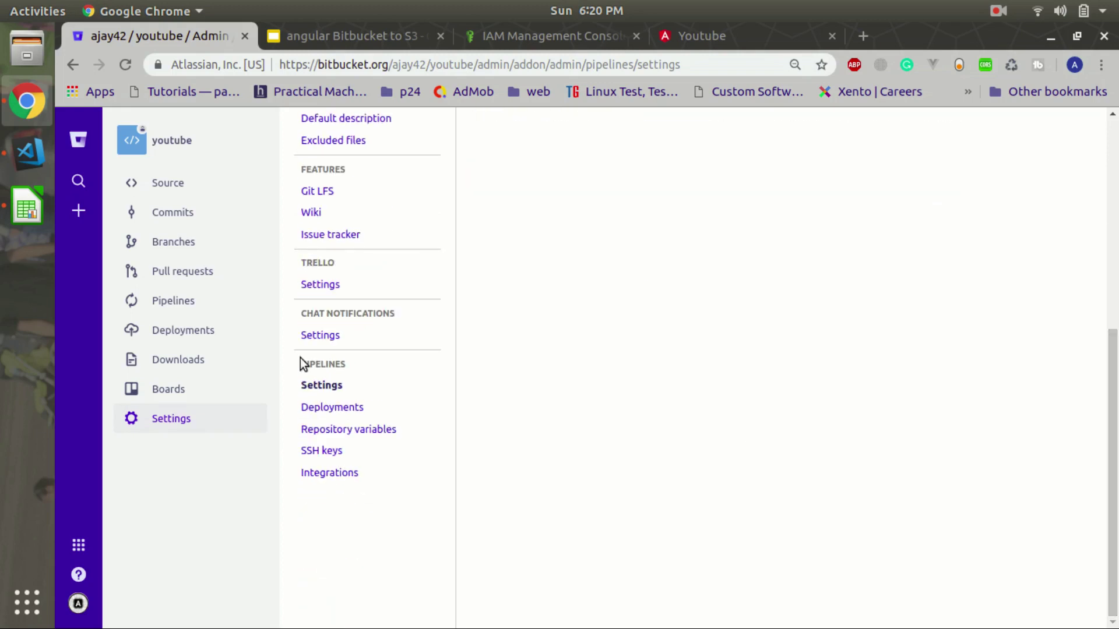
pyautogui.click(353, 429)
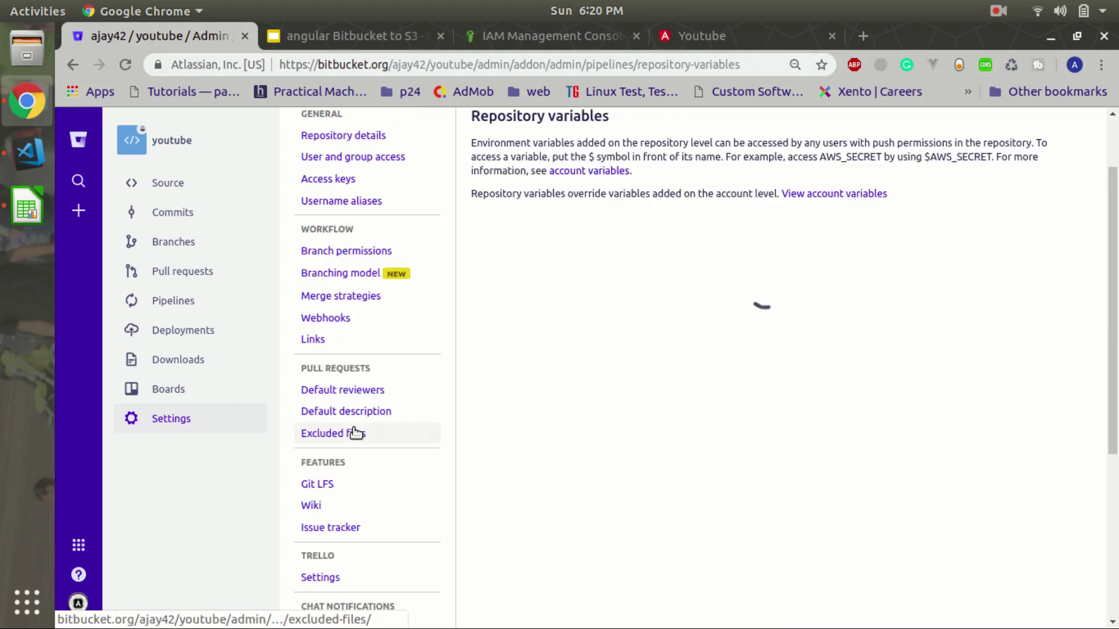
pyautogui.click(27, 153)
pyautogui.doubleClick(742, 320)
pyautogui.hotkey('ctrl', 'c')
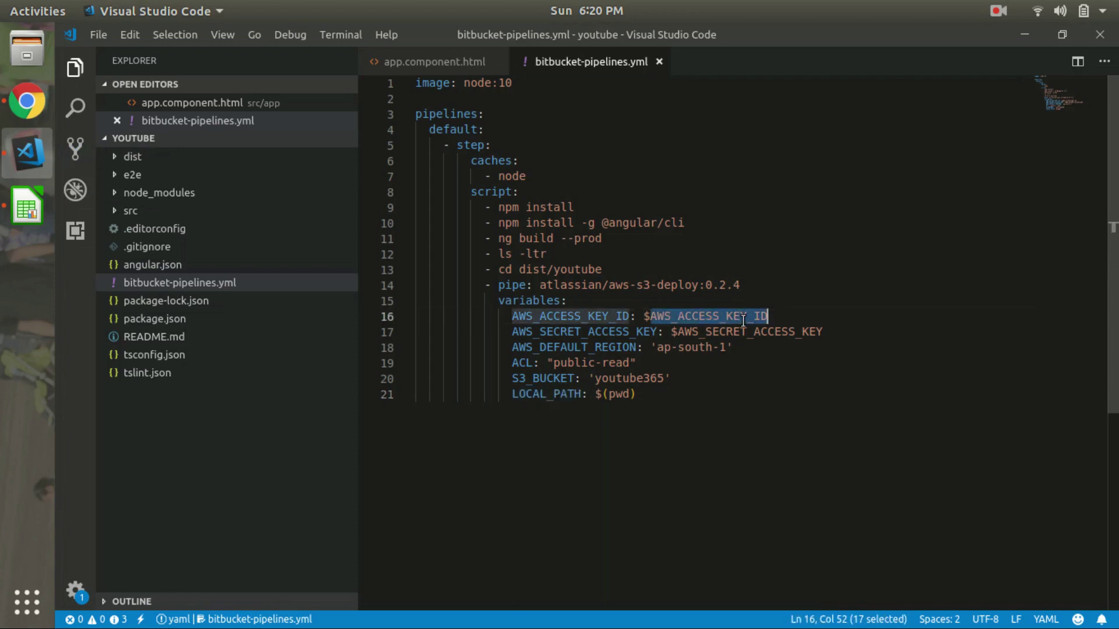
pyautogui.hotkey('alt', 'Tab')
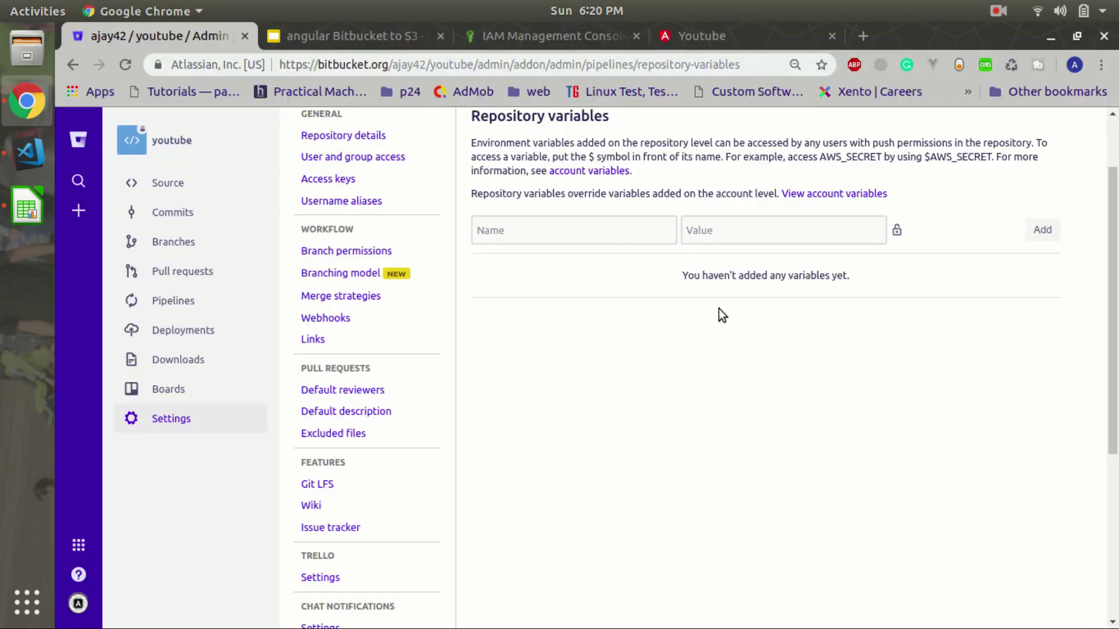
pyautogui.click(548, 232)
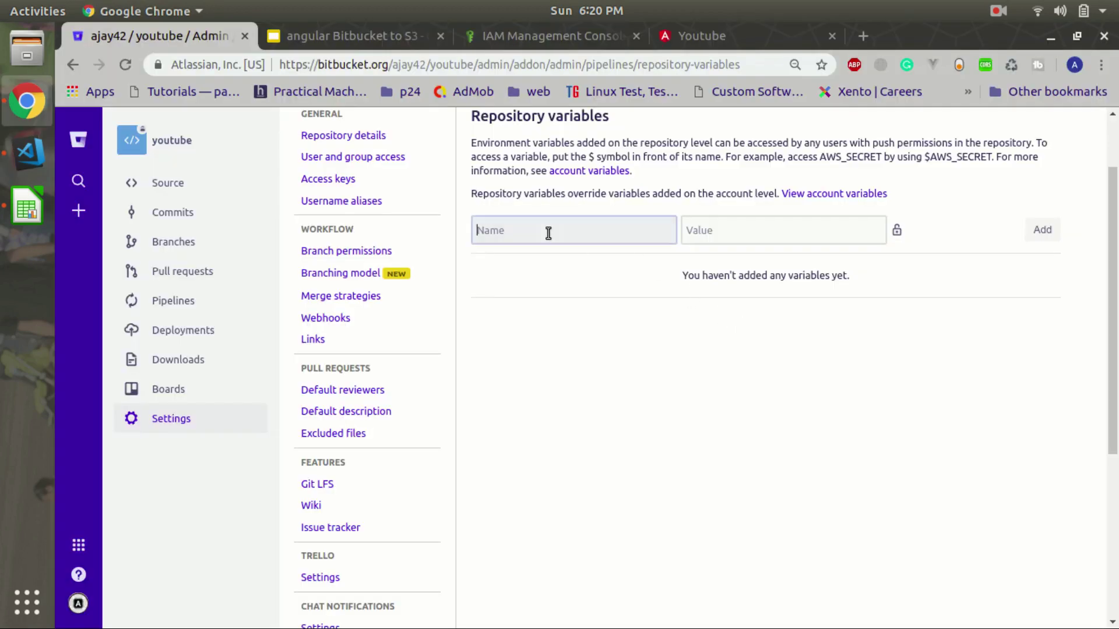
pyautogui.hotkey('ctrl', 'v')
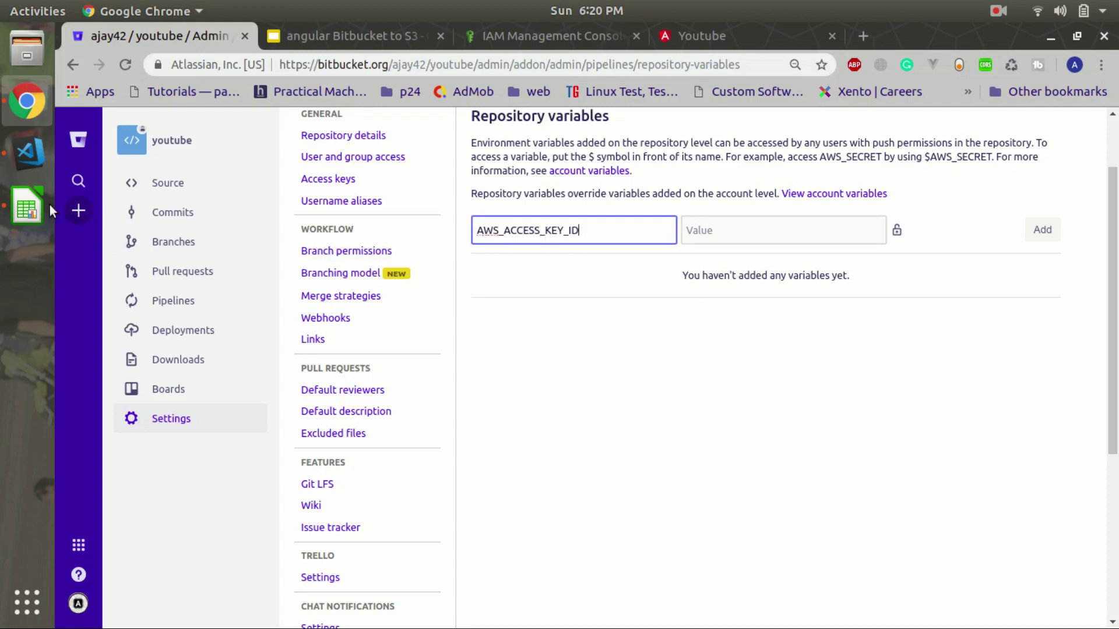
# Step: Copy the access key ID from the credentials spreadsheet in LibreOffice Calc, paste it as the variable's value in Bitbucket, and add it masked
pyautogui.click(27, 205)
pyautogui.click(319, 200)
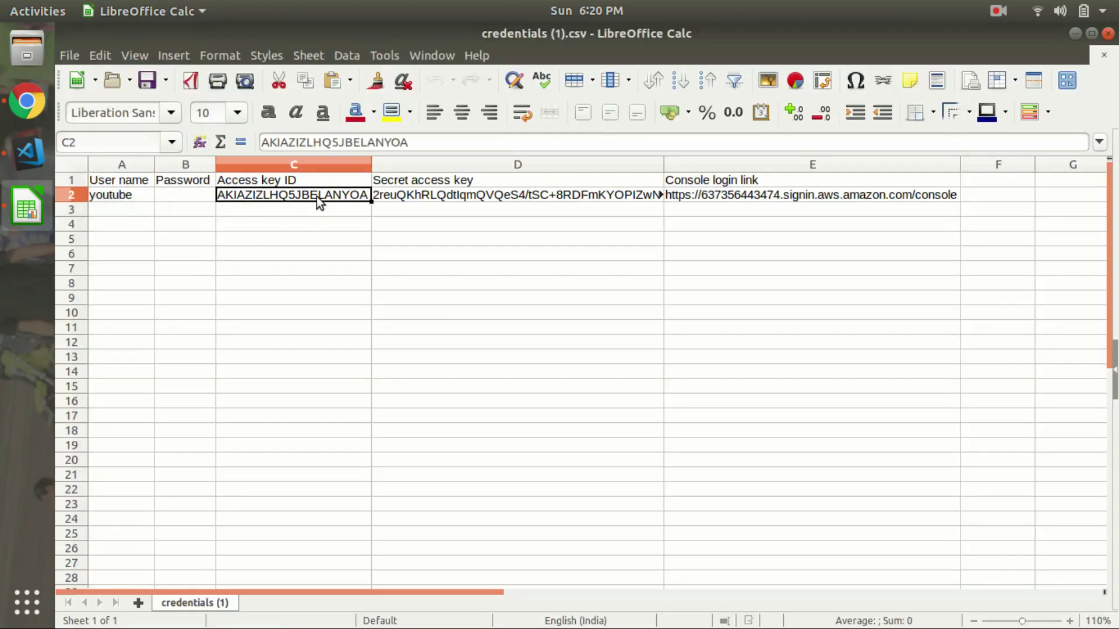
pyautogui.hotkey('ctrl', 'c')
pyautogui.hotkey('alt', 'Tab')
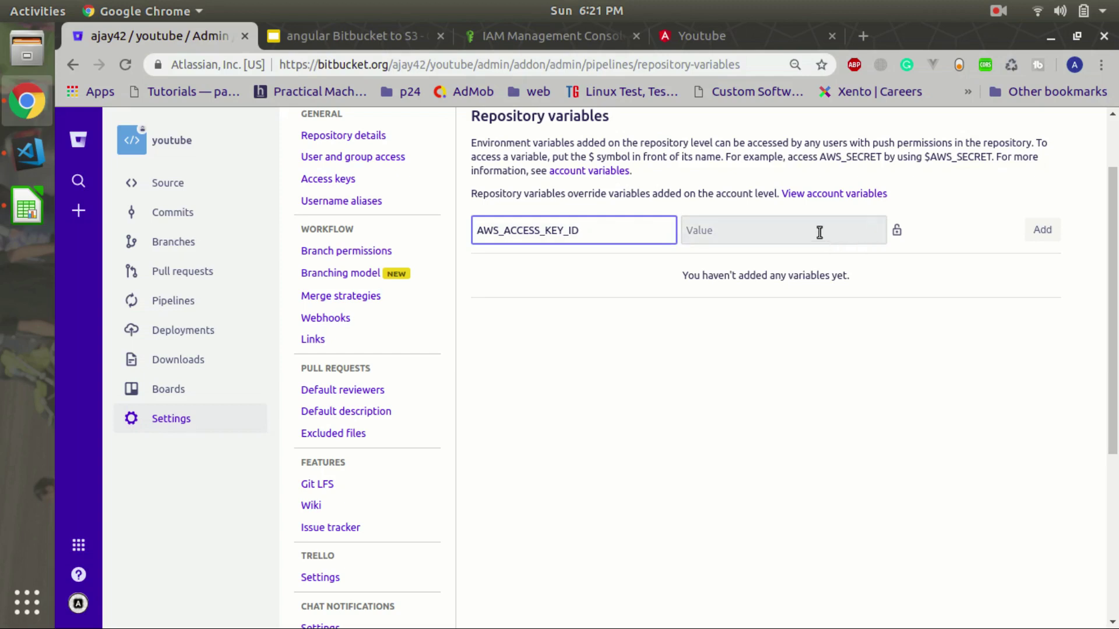
pyautogui.click(819, 232)
pyautogui.hotkey('ctrl', 'v')
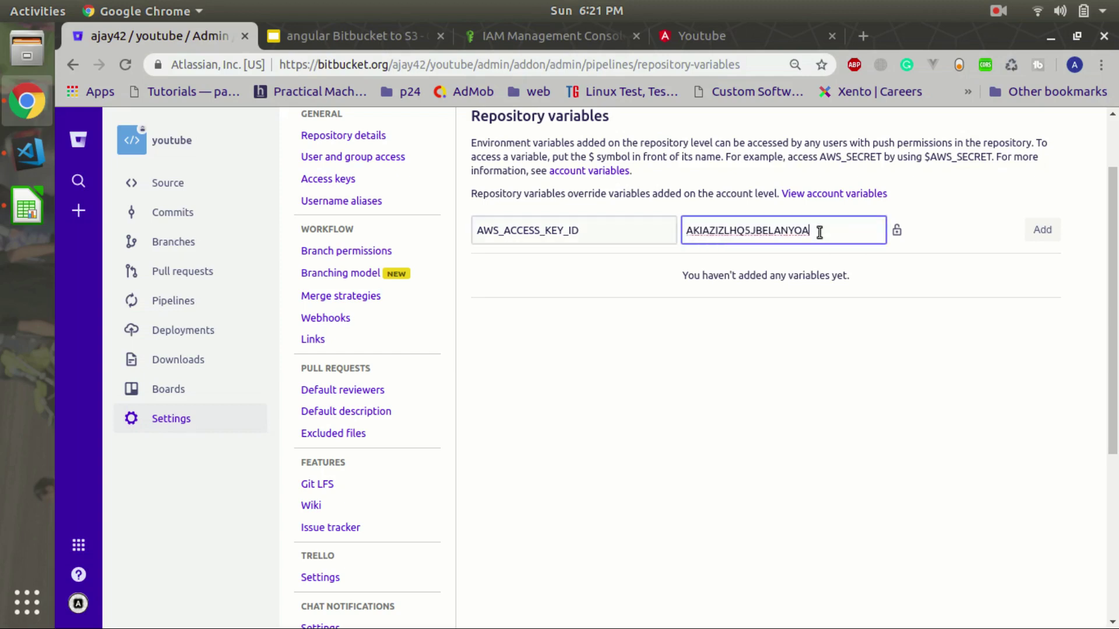
pyautogui.click(898, 230)
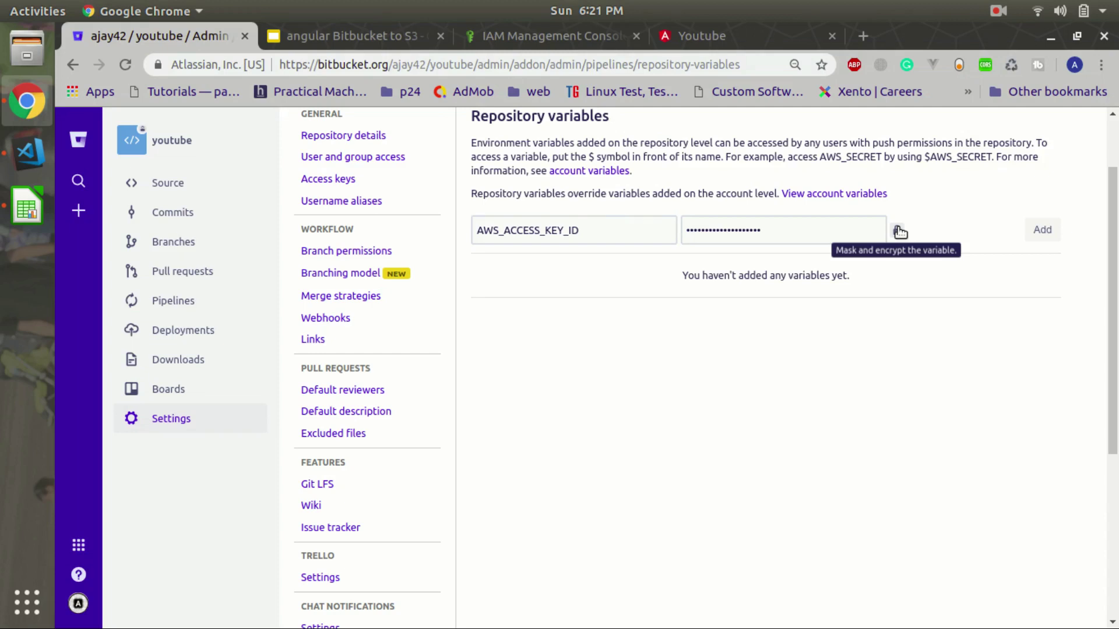
pyautogui.click(1041, 231)
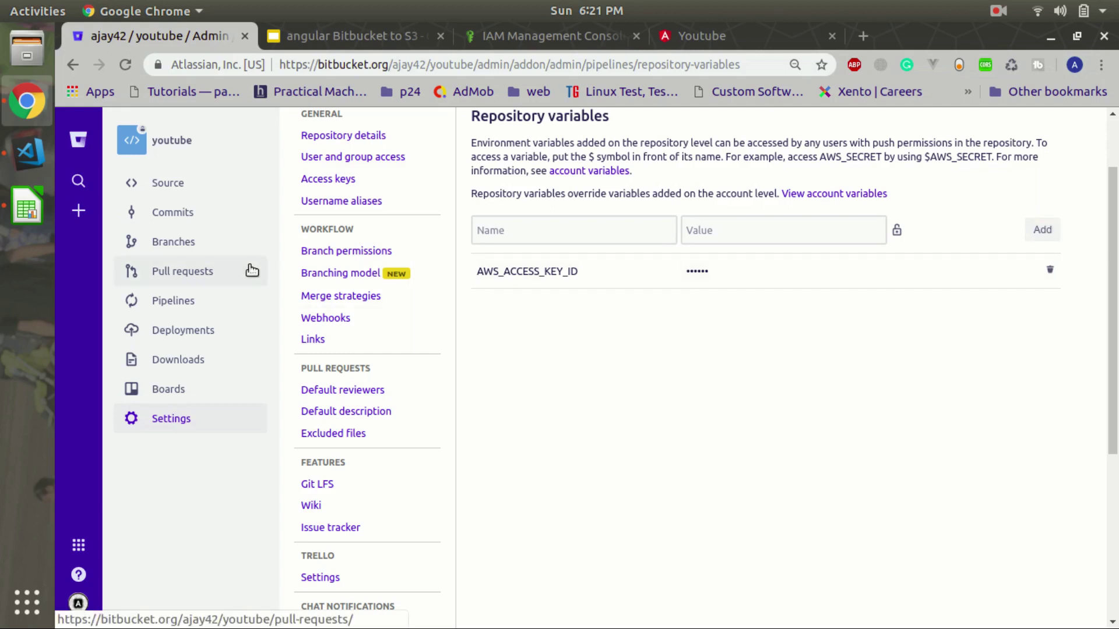
# Step: Copy the name AWS_SECRET_ACCESS_KEY from bitbucket-pipelines.yml in Visual Studio Code into a new Bitbucket repository variable's name
pyautogui.hotkey('alt', 'Tab')
pyautogui.hotkey('alt', 'Tab')
pyautogui.doubleClick(700, 332)
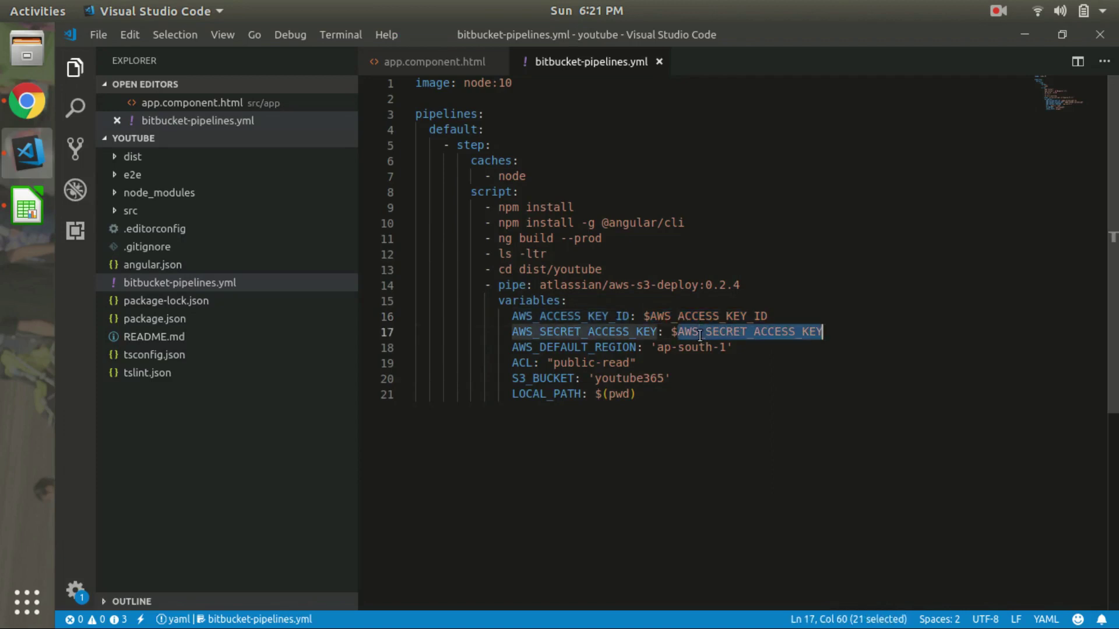
pyautogui.hotkey('alt', 'Tab')
pyautogui.hotkey('alt', 'Tab')
pyautogui.hotkey('alt', 'Tab')
pyautogui.click(577, 232)
pyautogui.hotkey('ctrl', 'v')
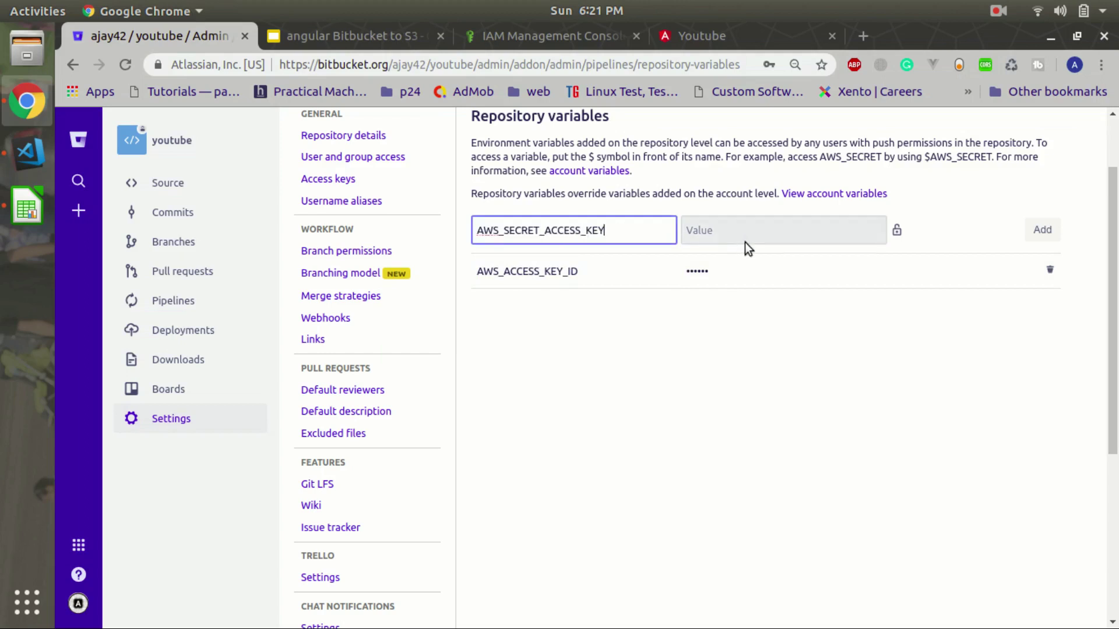
# Step: Copy the secret access key from the credentials spreadsheet in LibreOffice Calc, paste it as the variable's value in Bitbucket, and add it masked
pyautogui.hotkey('alt', 'Tab')
pyautogui.hotkey('alt', 'Tab')
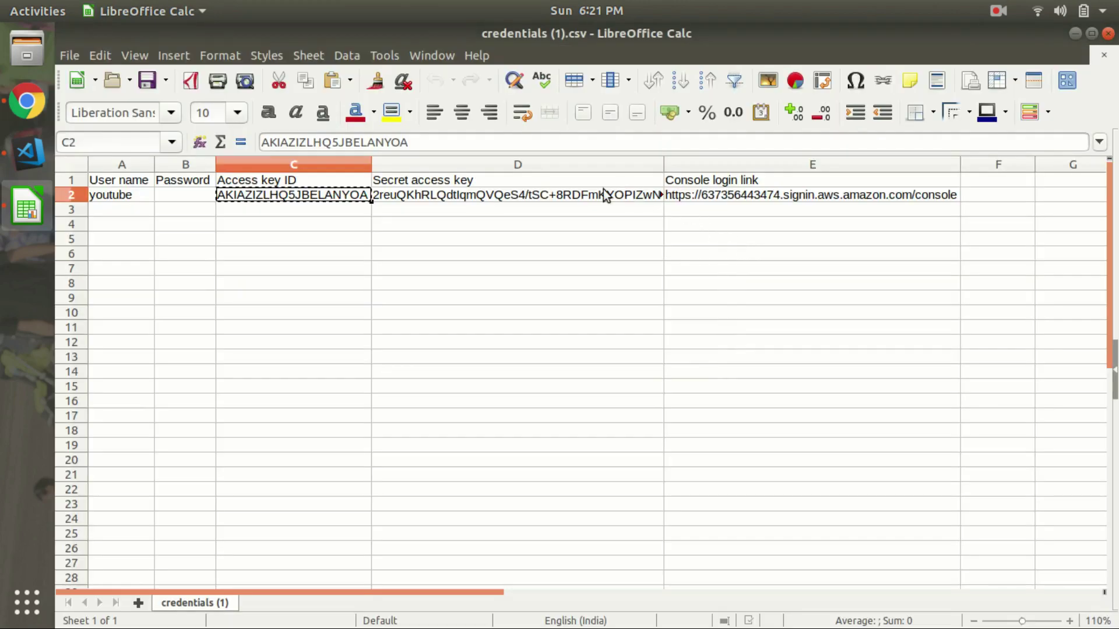
pyautogui.click(604, 194)
pyautogui.click(572, 144)
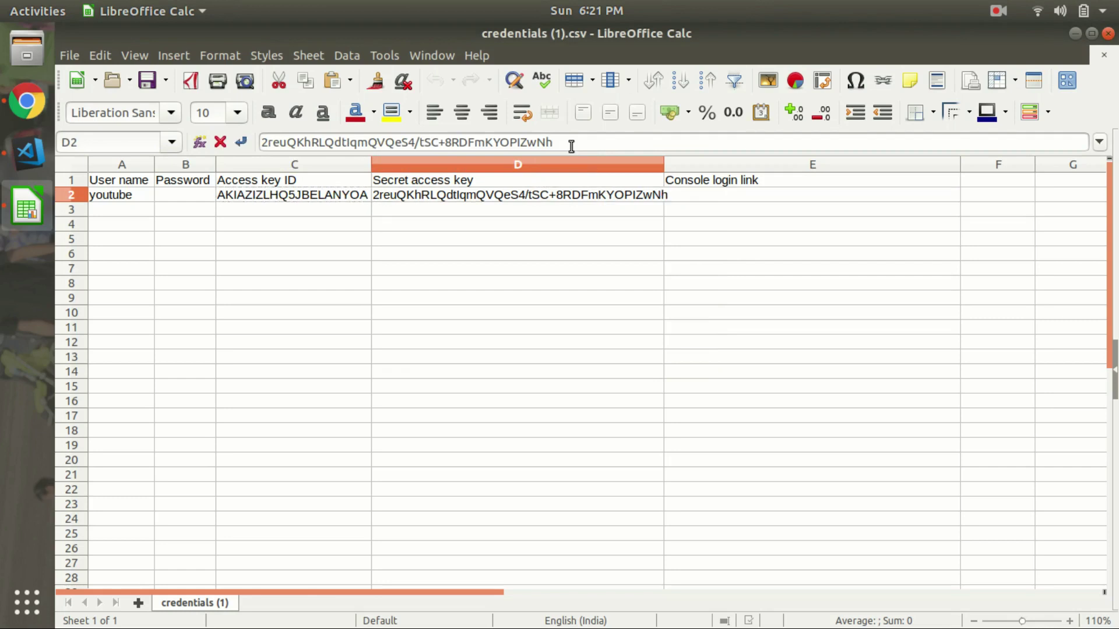
pyautogui.hotkey('ctrl', 'a')
pyautogui.hotkey('alt', 'Tab')
pyautogui.click(732, 234)
pyautogui.hotkey('ctrl', 'v')
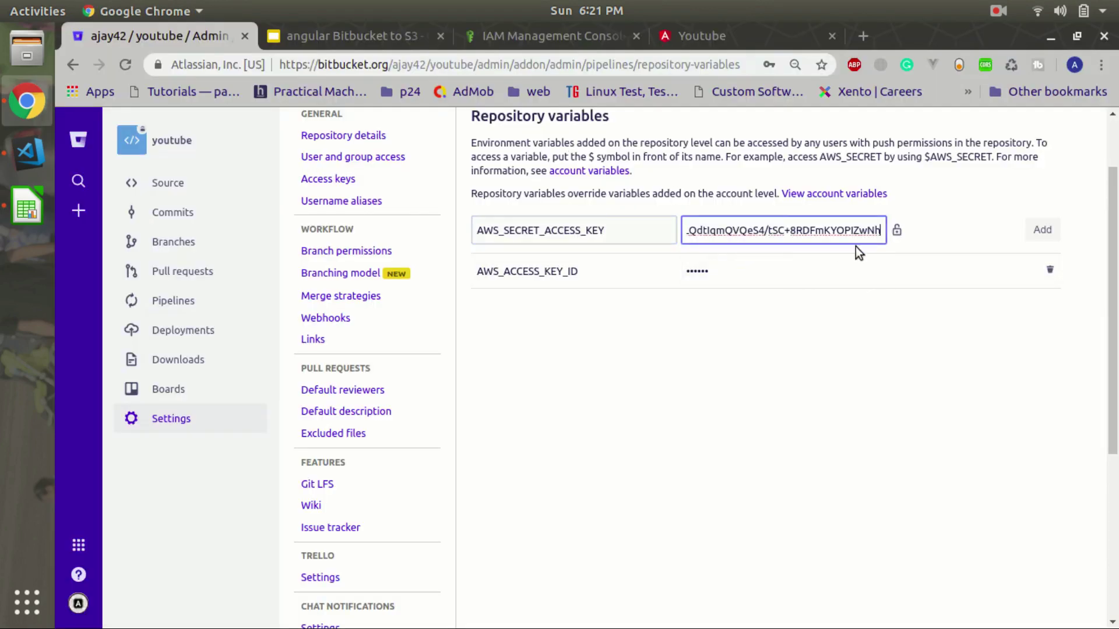
pyautogui.click(896, 233)
pyautogui.click(1042, 231)
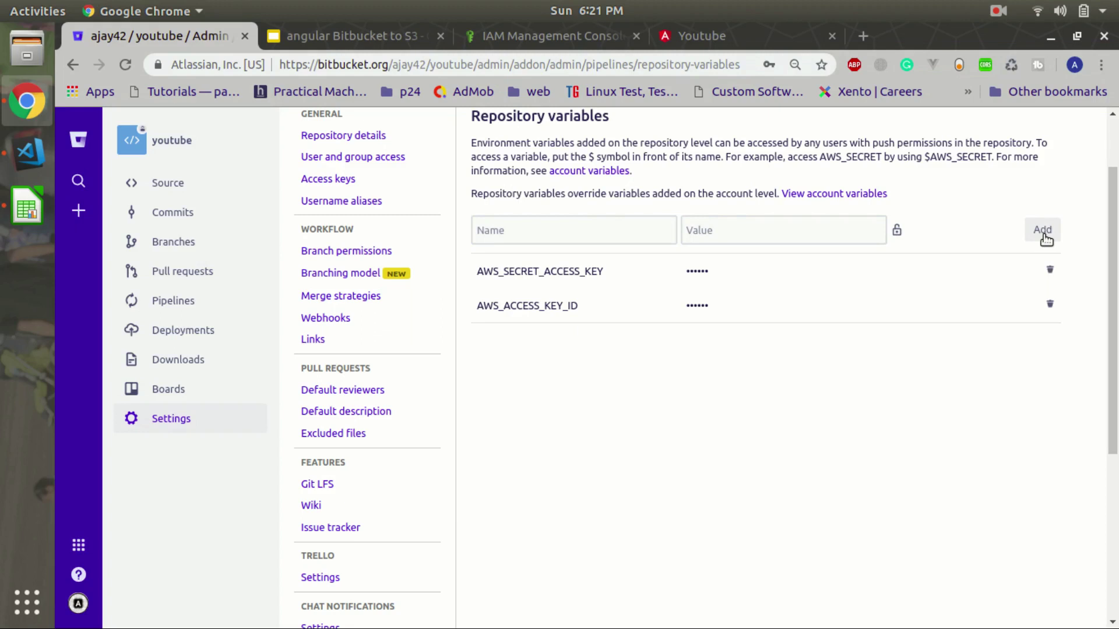
# Step: Open the youtube repository's Source page and close the credentials spreadsheet in LibreOffice Calc
pyautogui.click(165, 191)
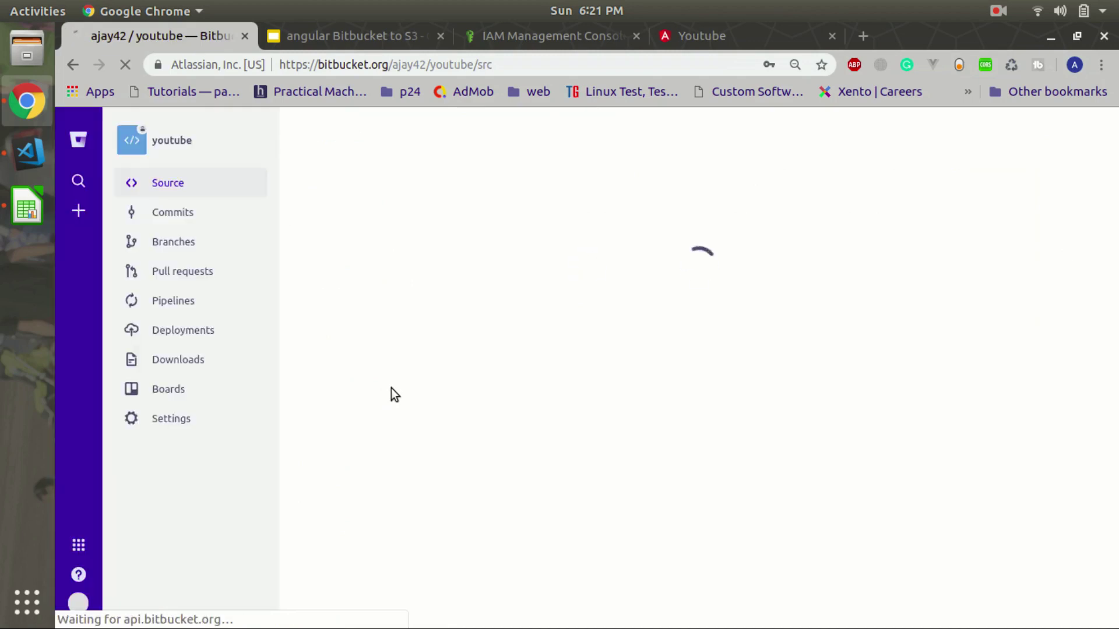
pyautogui.hotkey('alt', 'Tab')
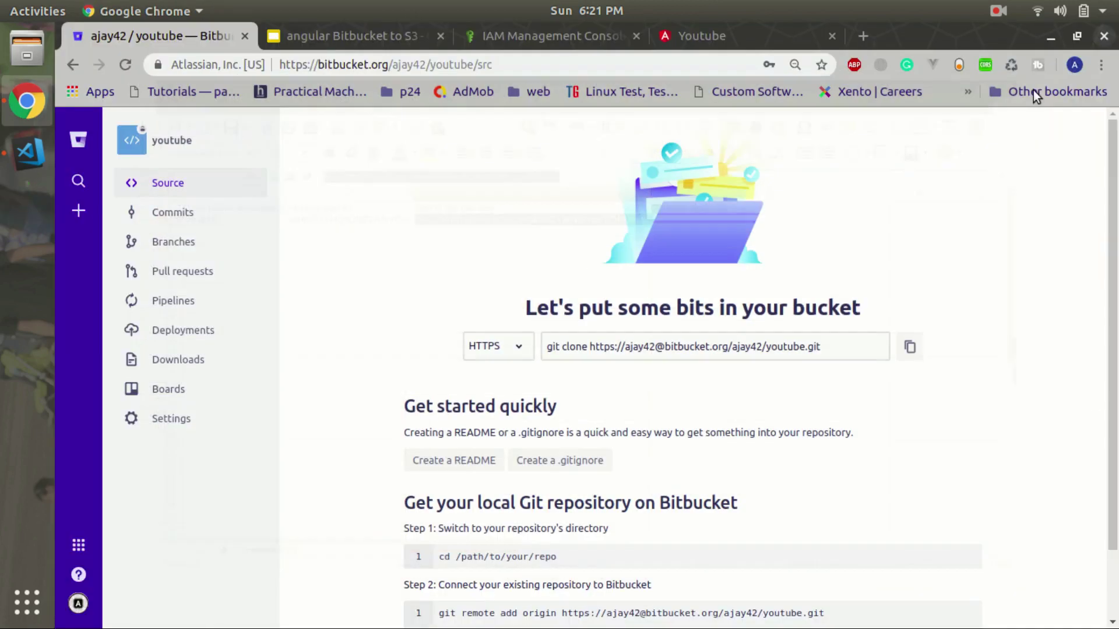
pyautogui.click(1108, 33)
# Step: Switch to Visual Studio Code and bring up the existing bash terminal with its output cleared
pyautogui.hotkey('alt', 'Tab')
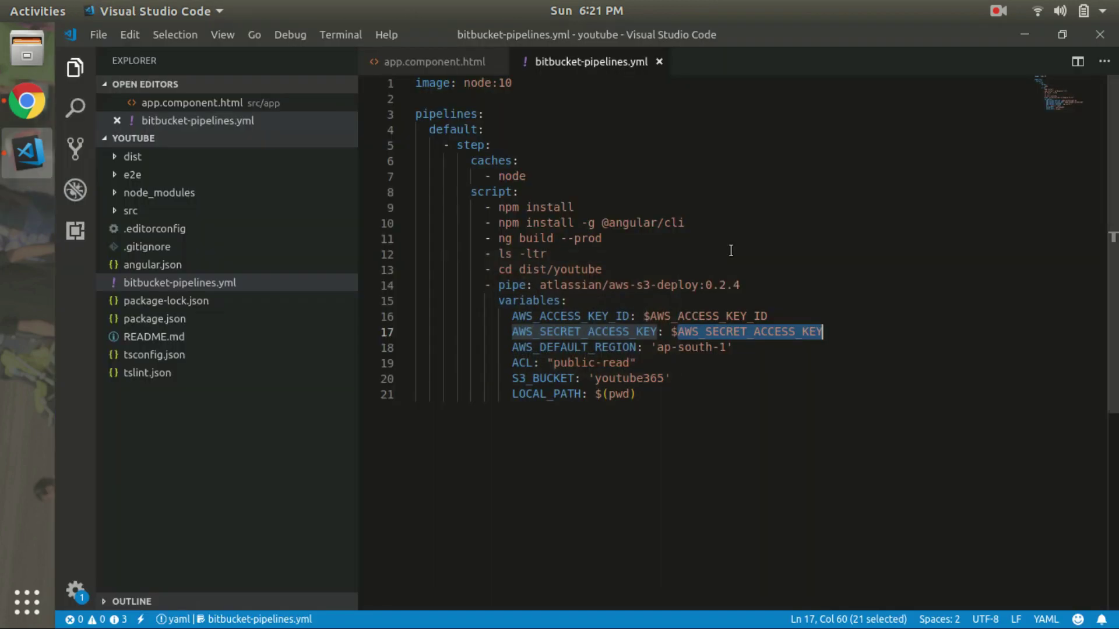
pyautogui.click(560, 585)
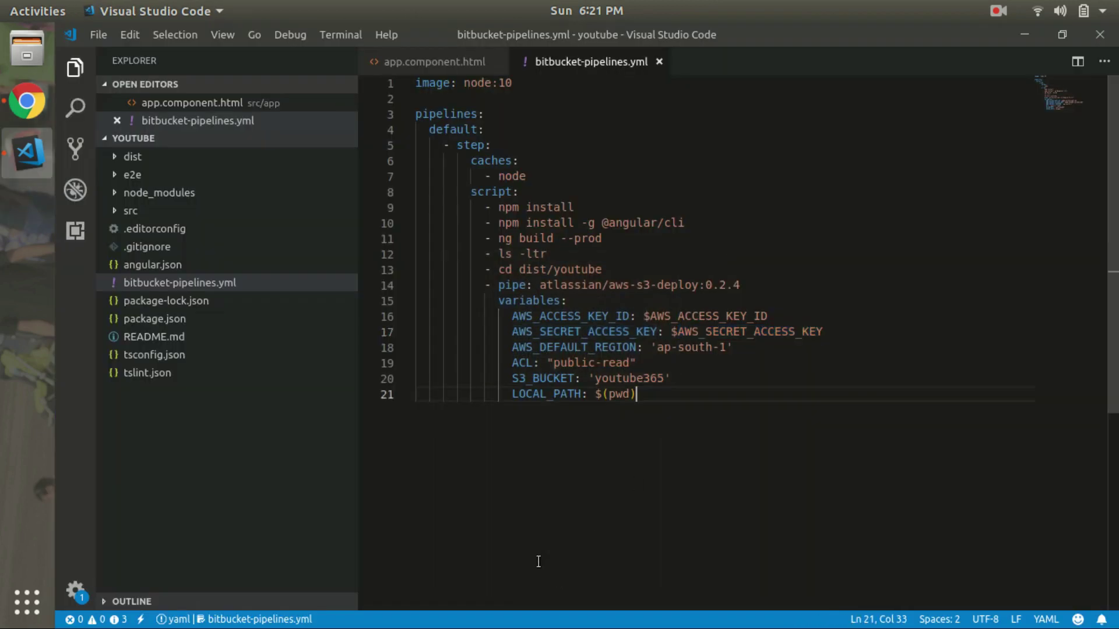
pyautogui.hotkey('ctrl', '`')
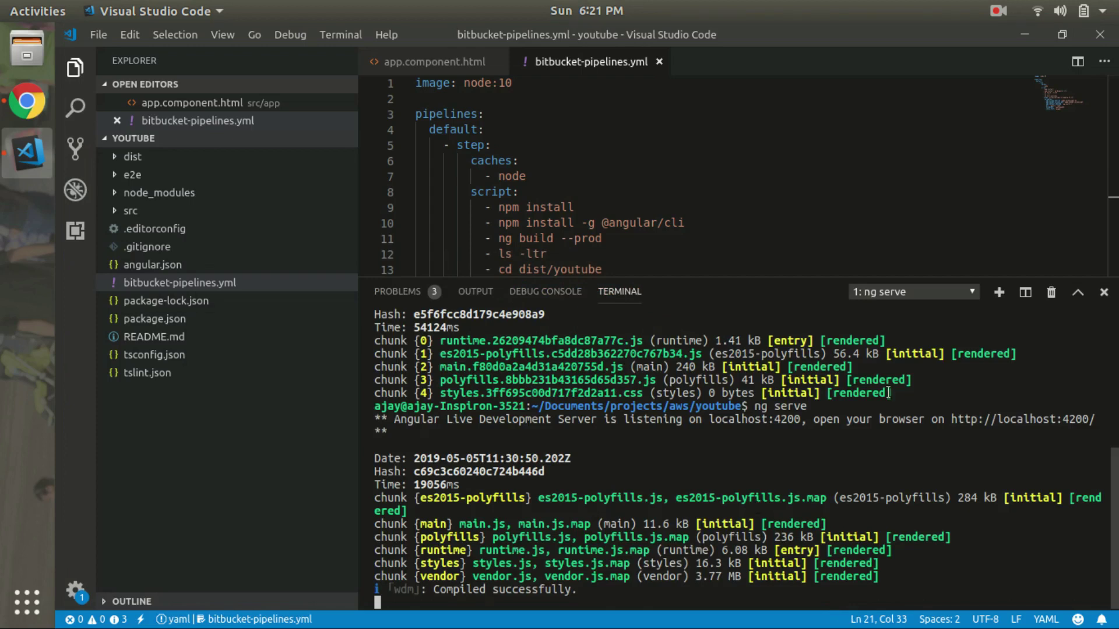
pyautogui.click(967, 295)
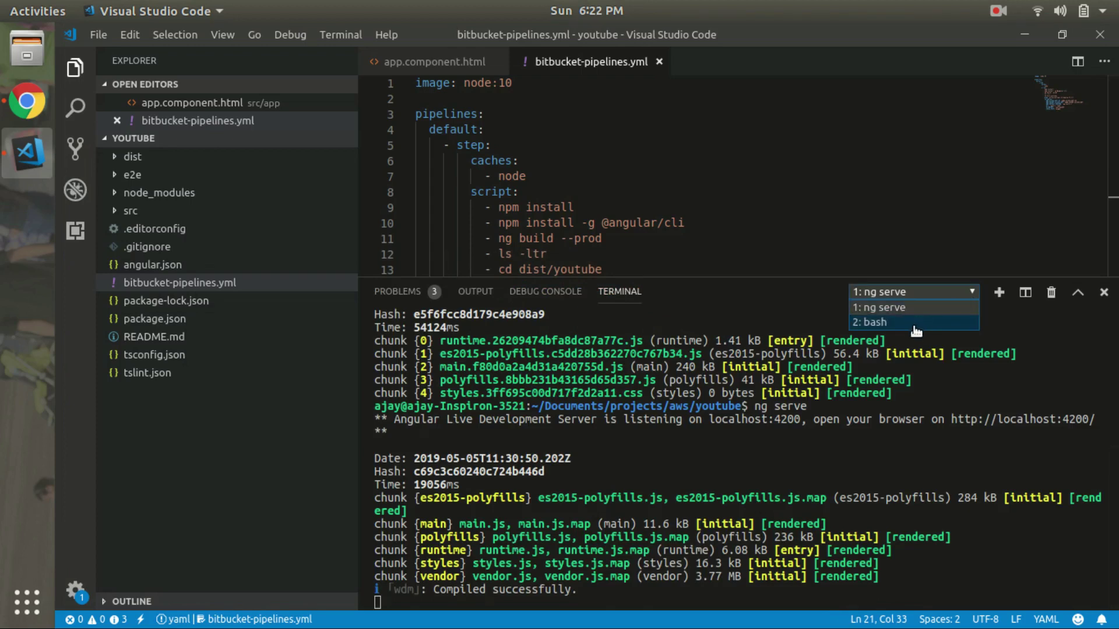
pyautogui.click(917, 330)
pyautogui.hotkey('ctrl', 'l')
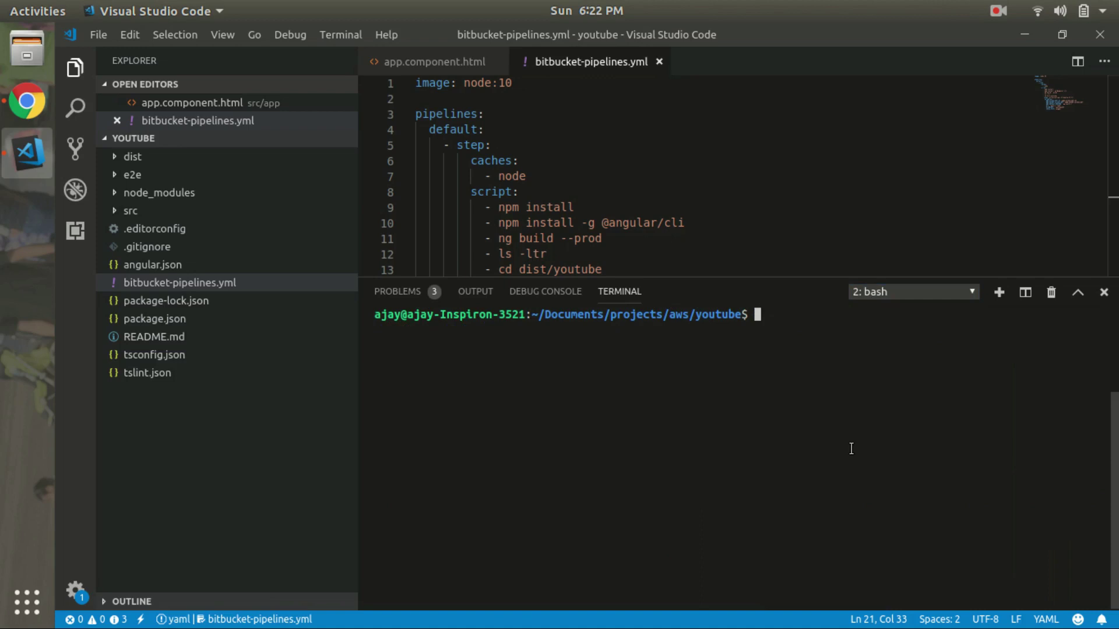
# Step: Initialize a Git repository in the youtube project folder and stage all files with git add
pyautogui.write('git init')
pyautogui.press('Return')
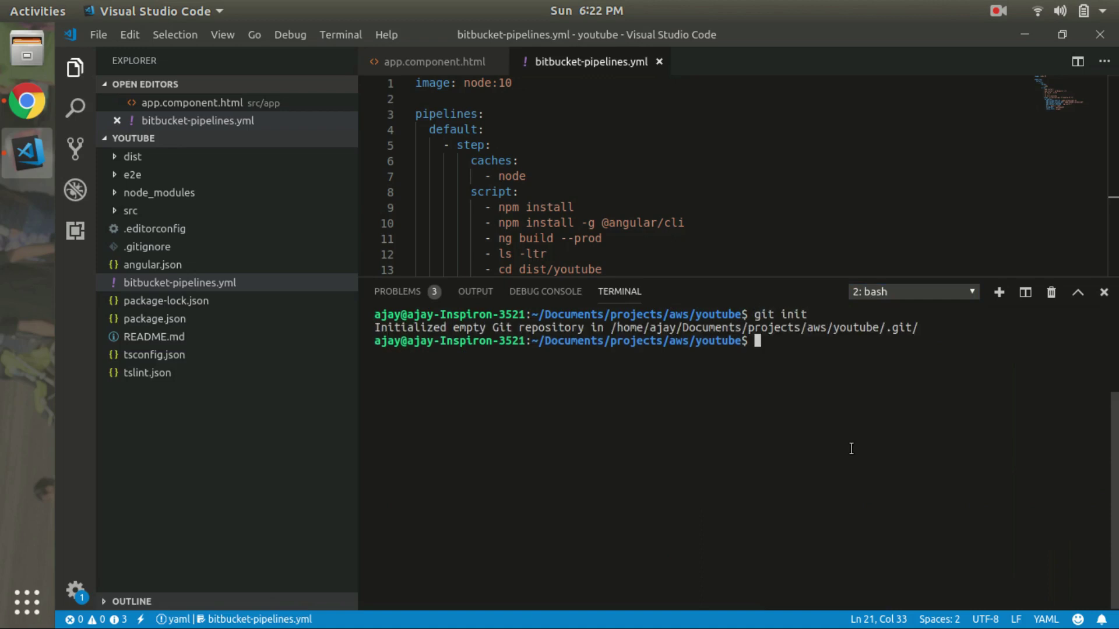
pyautogui.write('git ')
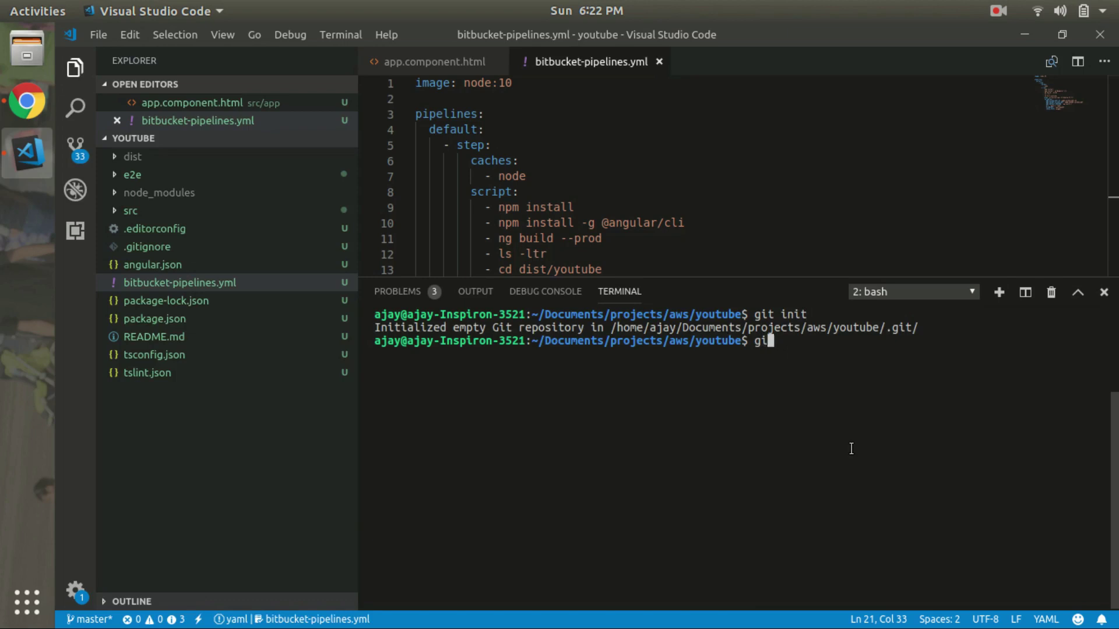
pyautogui.write('add .')
pyautogui.press('Return')
# Step: Commit the staged files with the message "1st commit" and clear the terminal
pyautogui.write('git ')
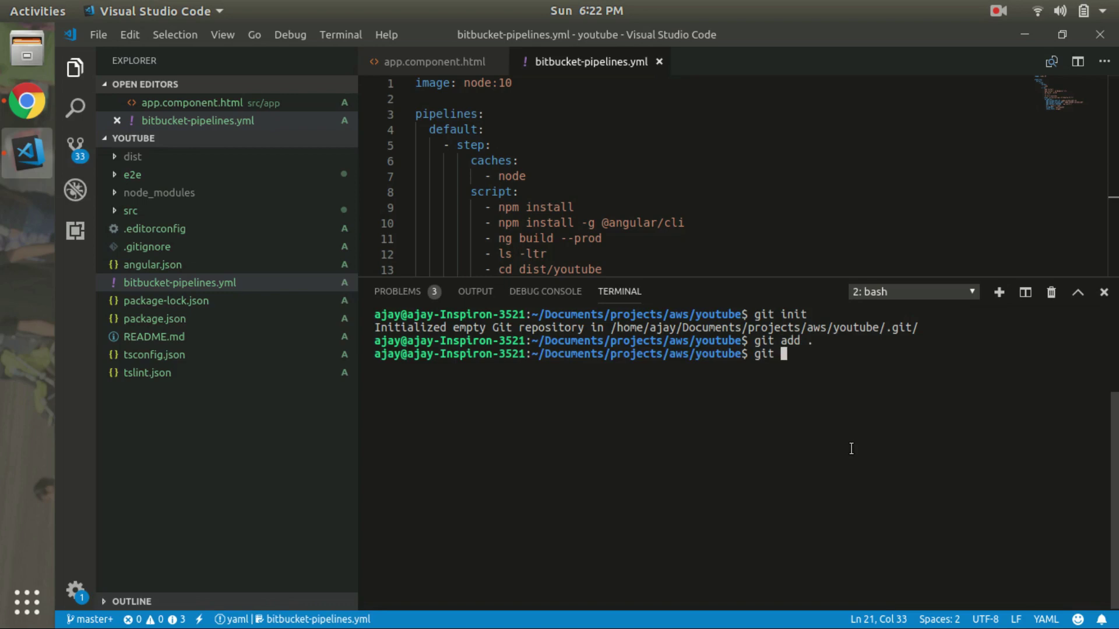
pyautogui.write('commit -m ""')
pyautogui.press('Left')
pyautogui.write('1st co')
pyautogui.write('mmit')
pyautogui.press('Return')
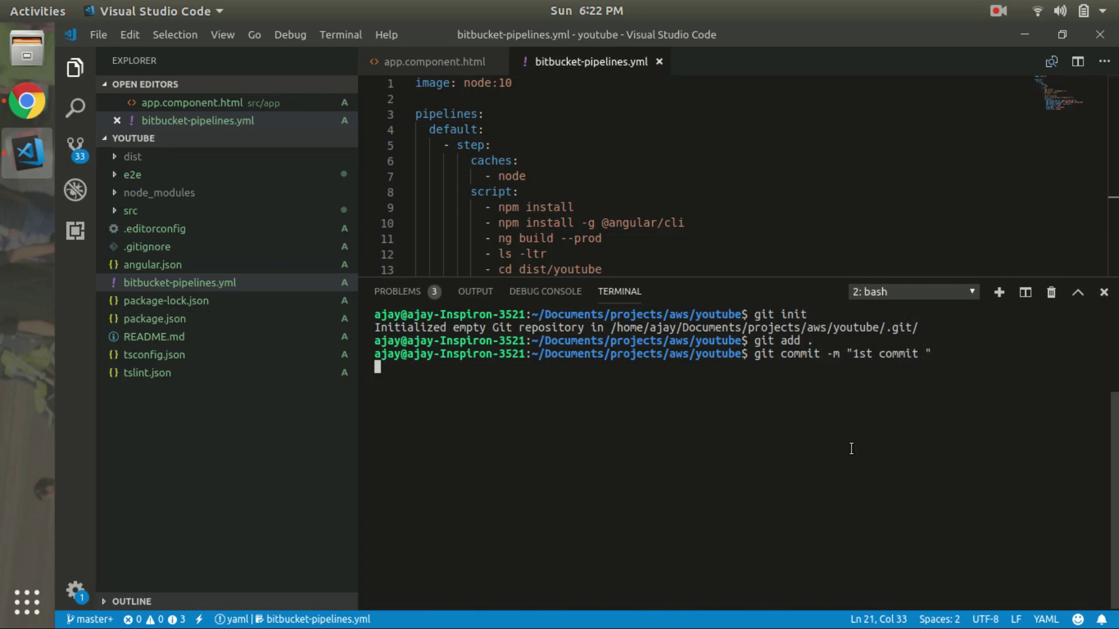
pyautogui.hotkey('ctrl', 'l')
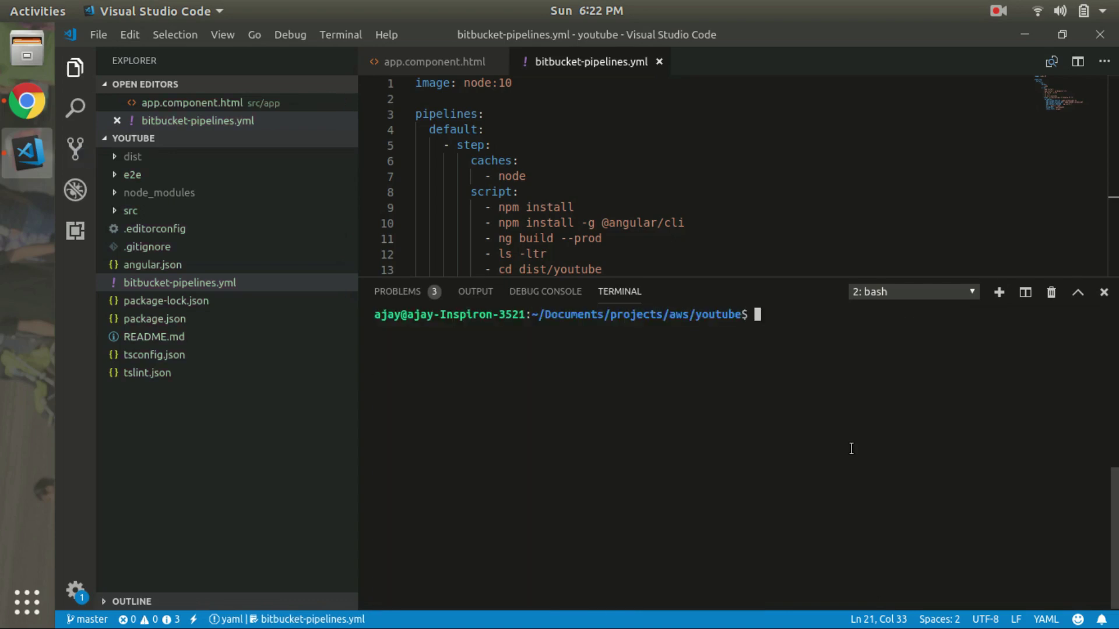
# Step: Switch to Bitbucket in Chrome and copy the git remote add origin command for connecting an existing repository
pyautogui.hotkey('alt', 'Tab')
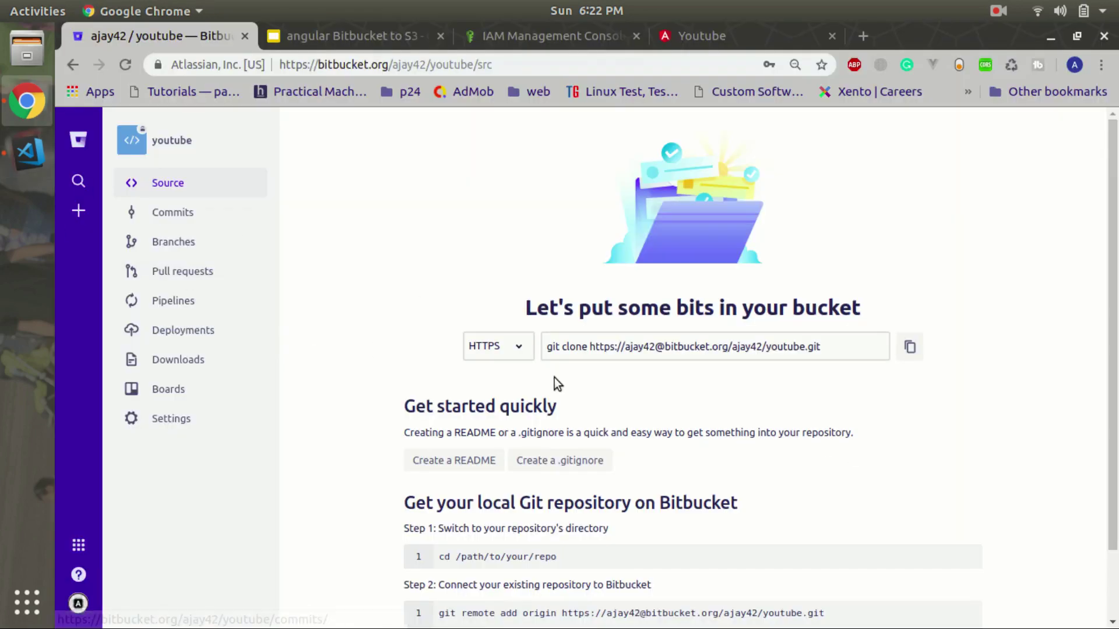
pyautogui.scroll(-3, 1049, 501)
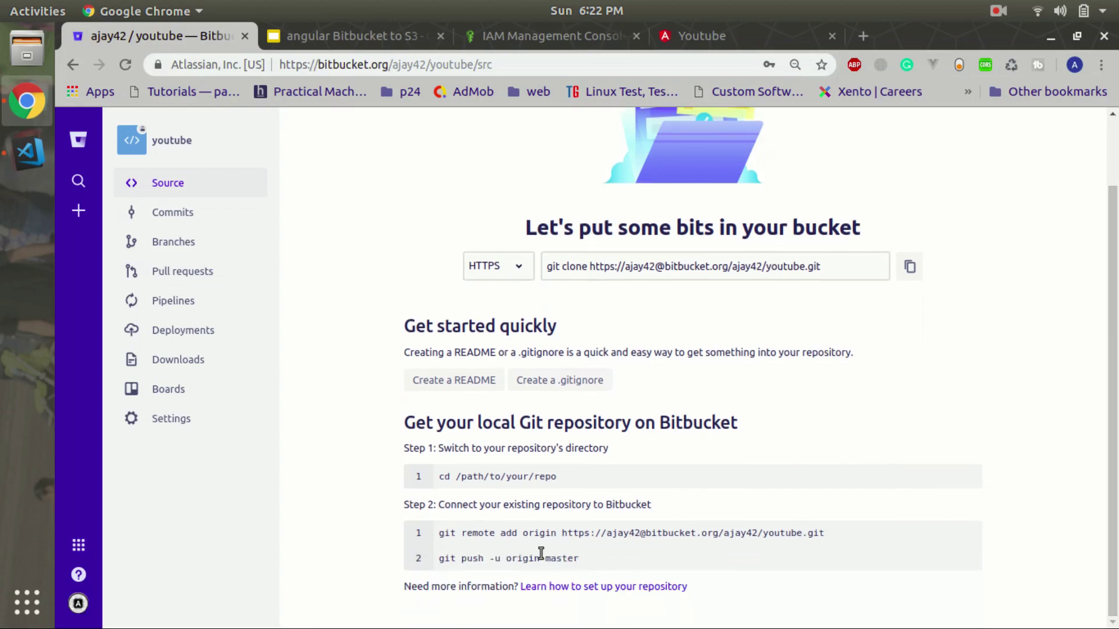
pyautogui.moveTo(439, 534); pyautogui.dragTo(825, 533)
pyautogui.hotkey('ctrl', 'c')
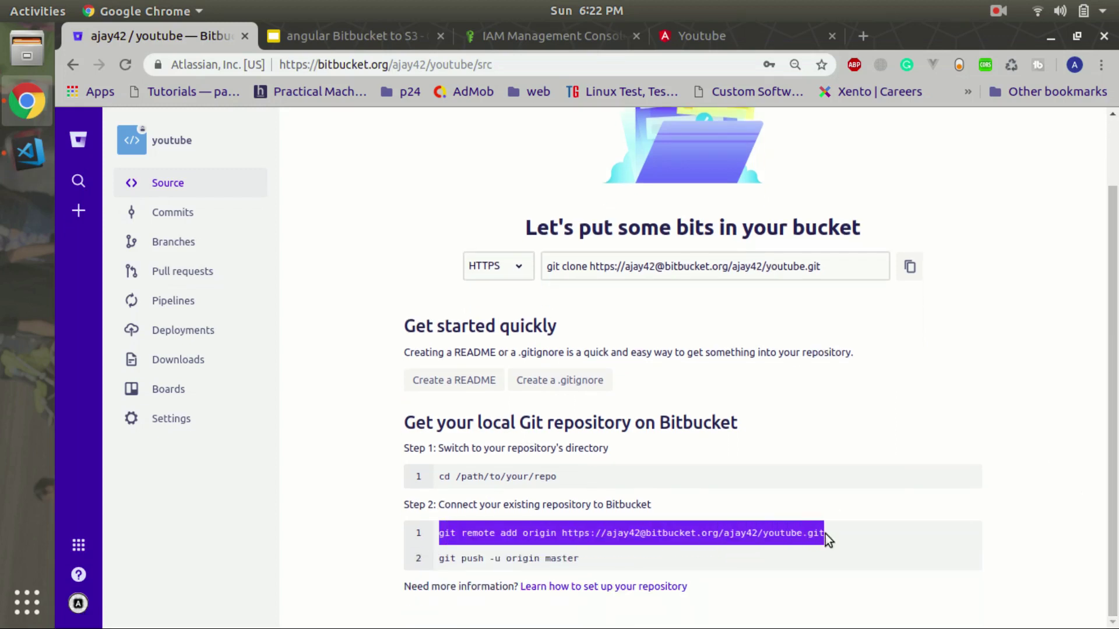
# Step: Switch to Visual Studio Code and run the copied git remote add origin command in the project's terminal
pyautogui.hotkey('alt', 'Tab')
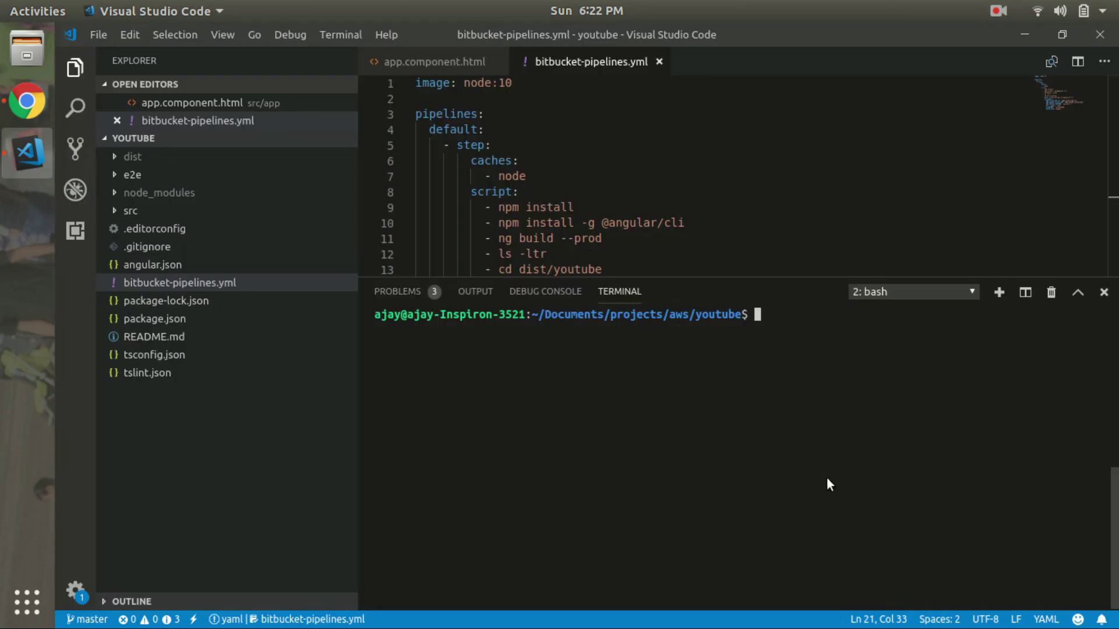
pyautogui.hotkey('ctrl', 'shift', 'v')
pyautogui.press('Return')
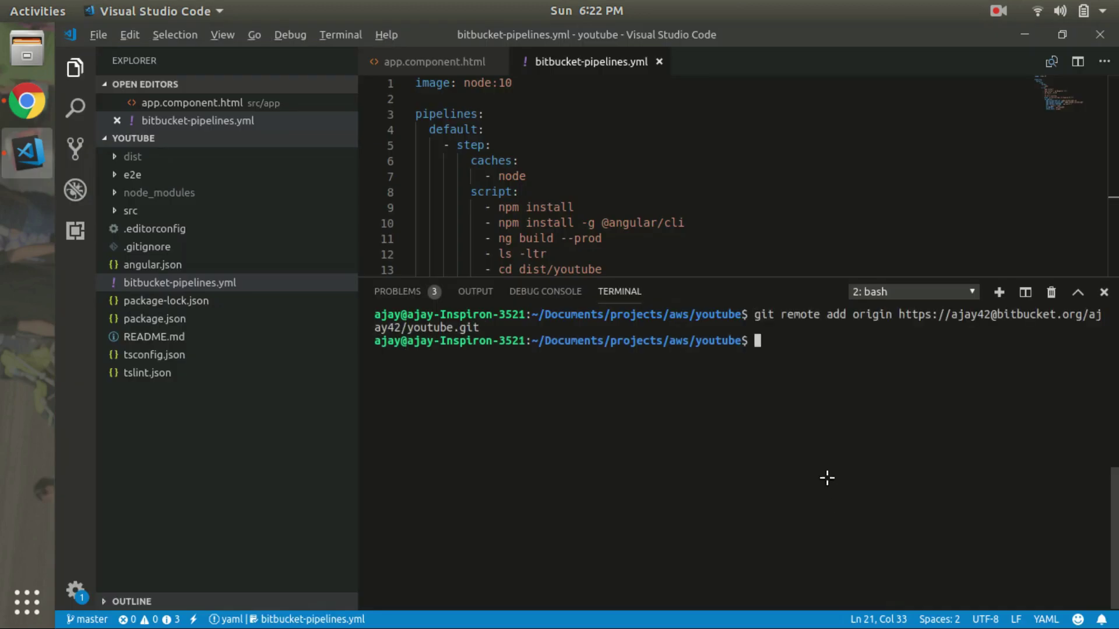
# Step: Copy git push -u origin master from Bitbucket in Chrome, run it in the Visual Studio Code terminal and enter the account password
pyautogui.hotkey('alt', 'Tab')
pyautogui.moveTo(440, 558); pyautogui.dragTo(579, 557)
pyautogui.hotkey('ctrl', 'c')
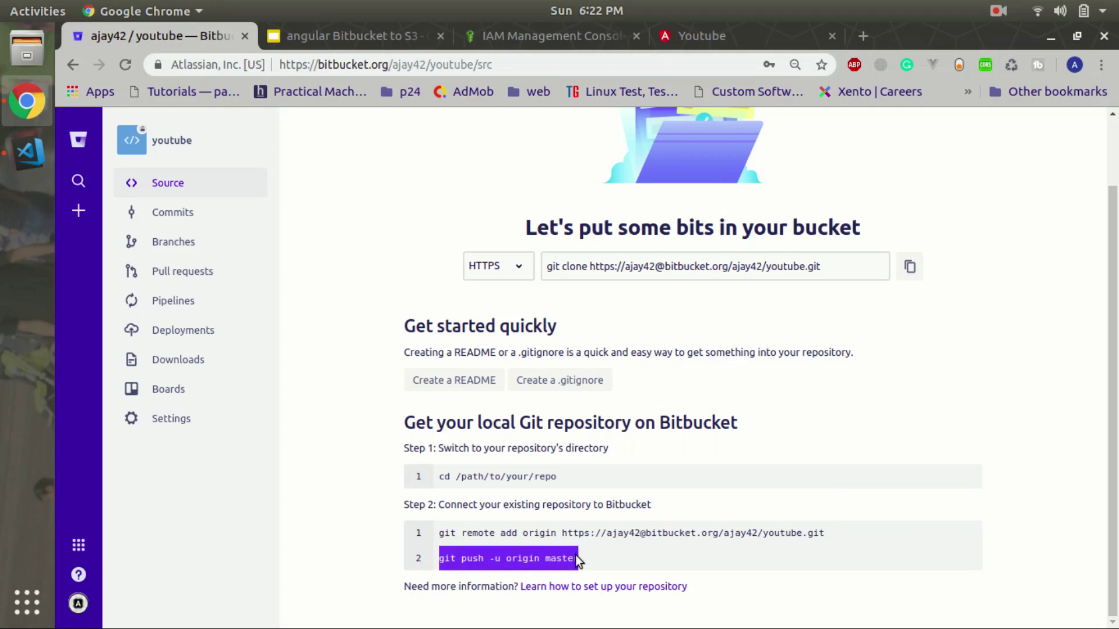
pyautogui.hotkey('alt', 'Tab')
pyautogui.hotkey('ctrl', 'shift', 'v')
pyautogui.press('Return')
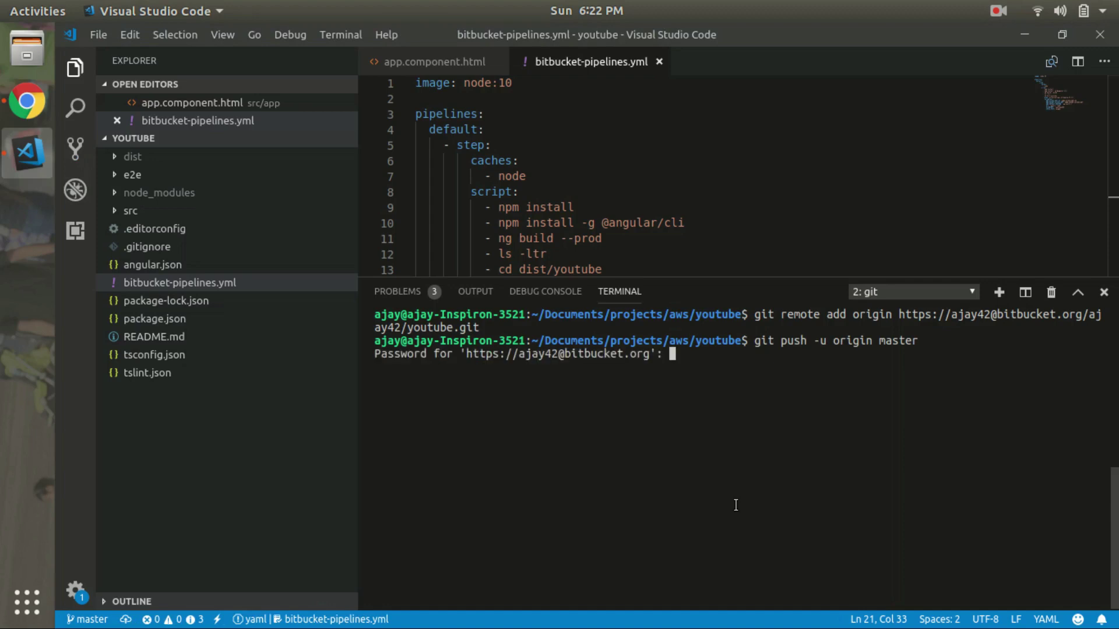
pyautogui.press('Return')
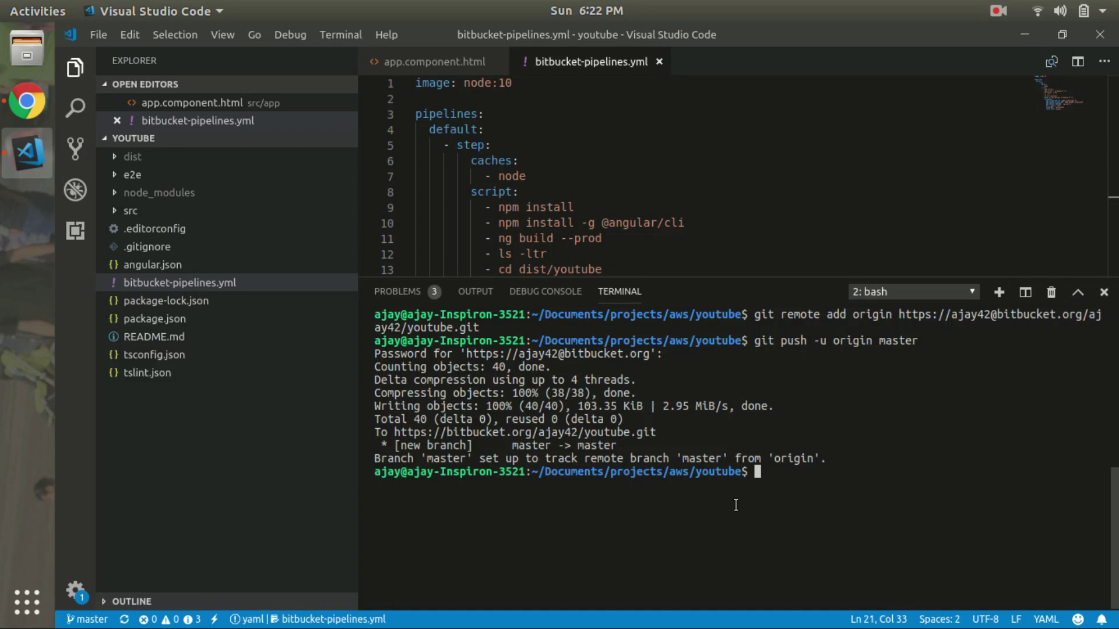
# Step: Switch to Bitbucket in Chrome and check the build steps and status of the 1st commit pipeline
pyautogui.hotkey('alt', 'Tab')
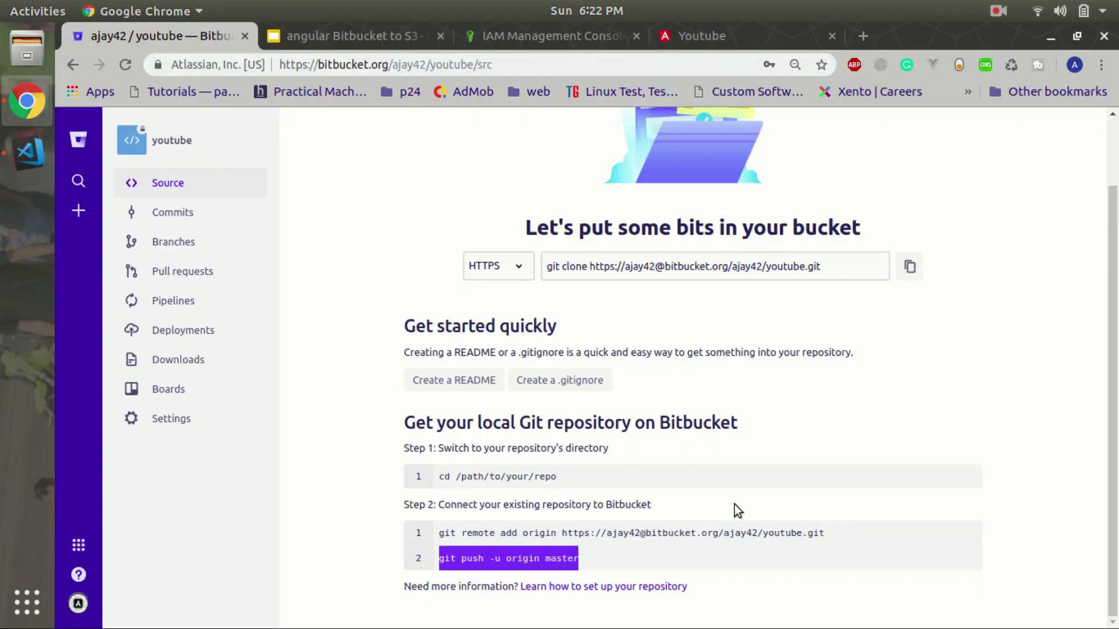
pyautogui.click(176, 311)
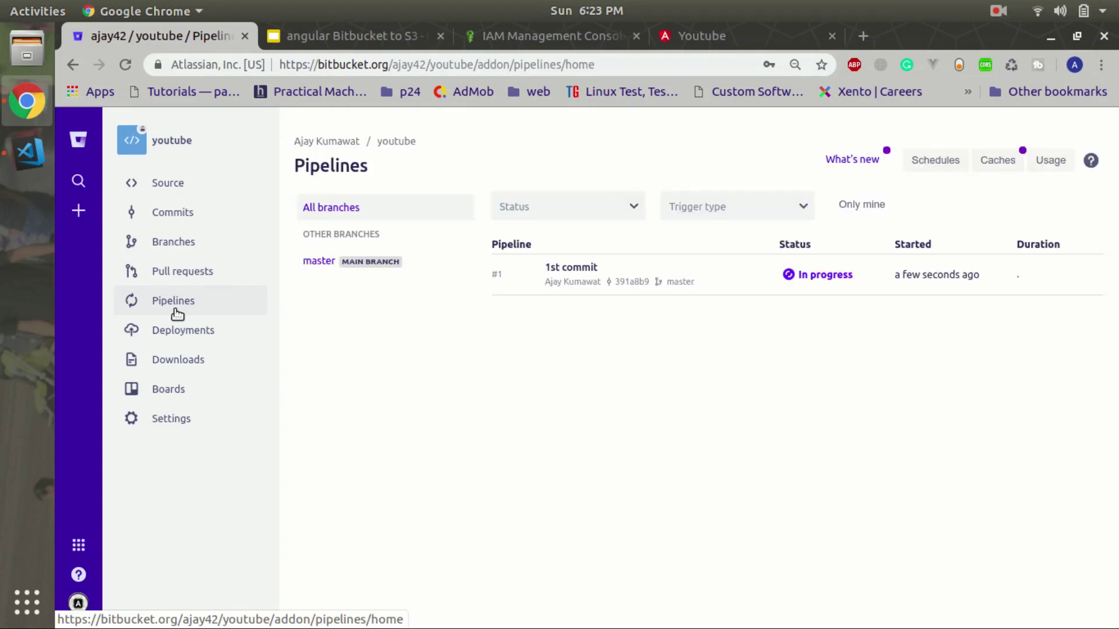
pyautogui.click(820, 279)
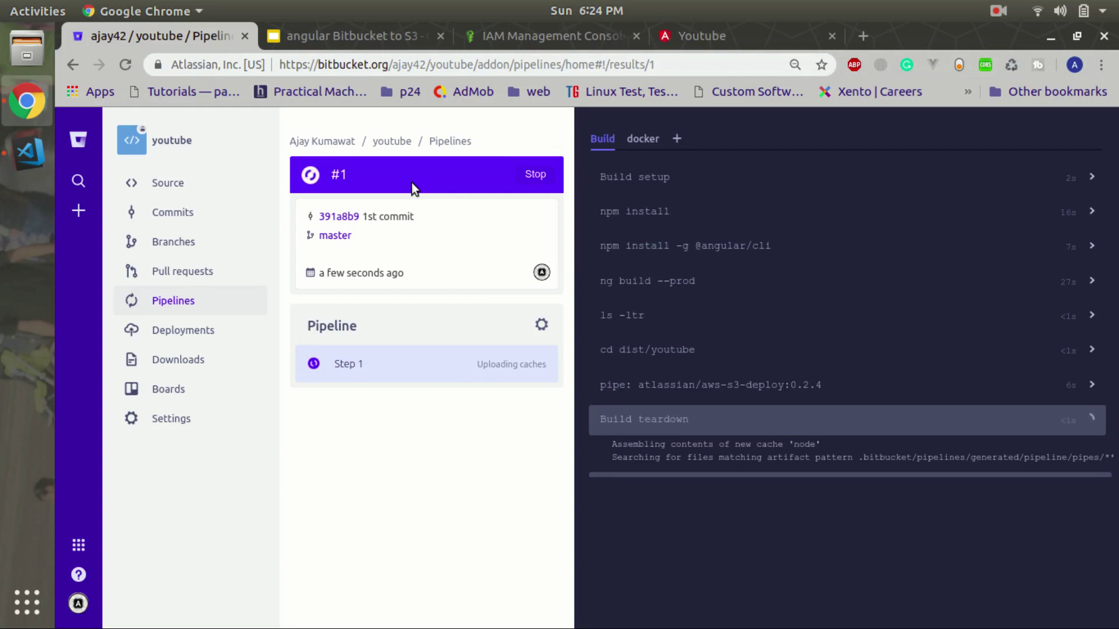
pyautogui.click(179, 304)
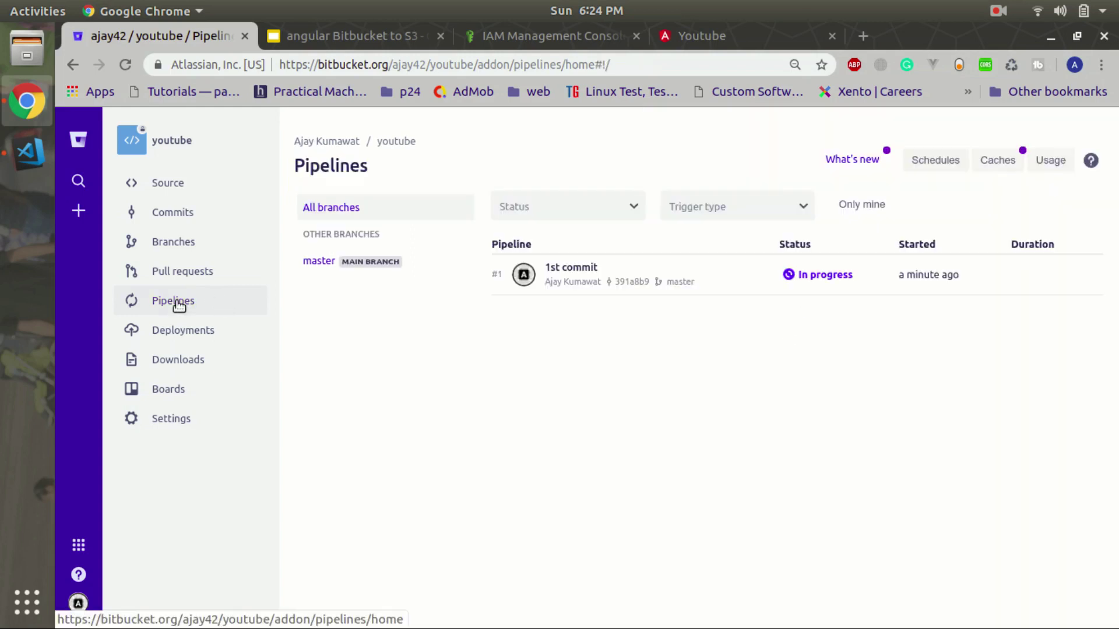
pyautogui.click(817, 275)
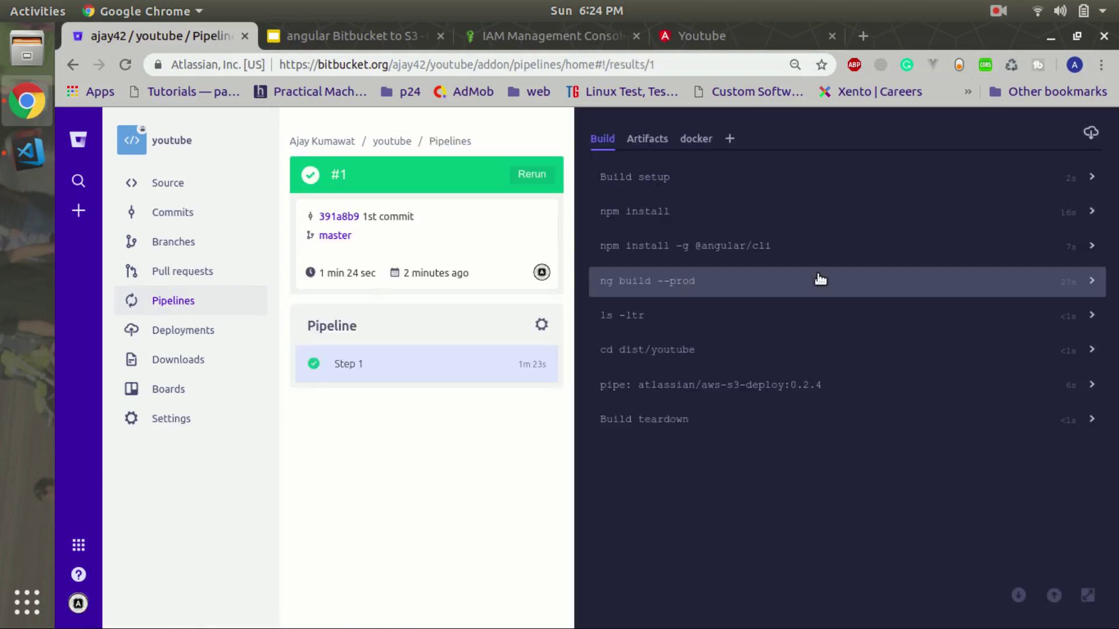
pyautogui.click(158, 298)
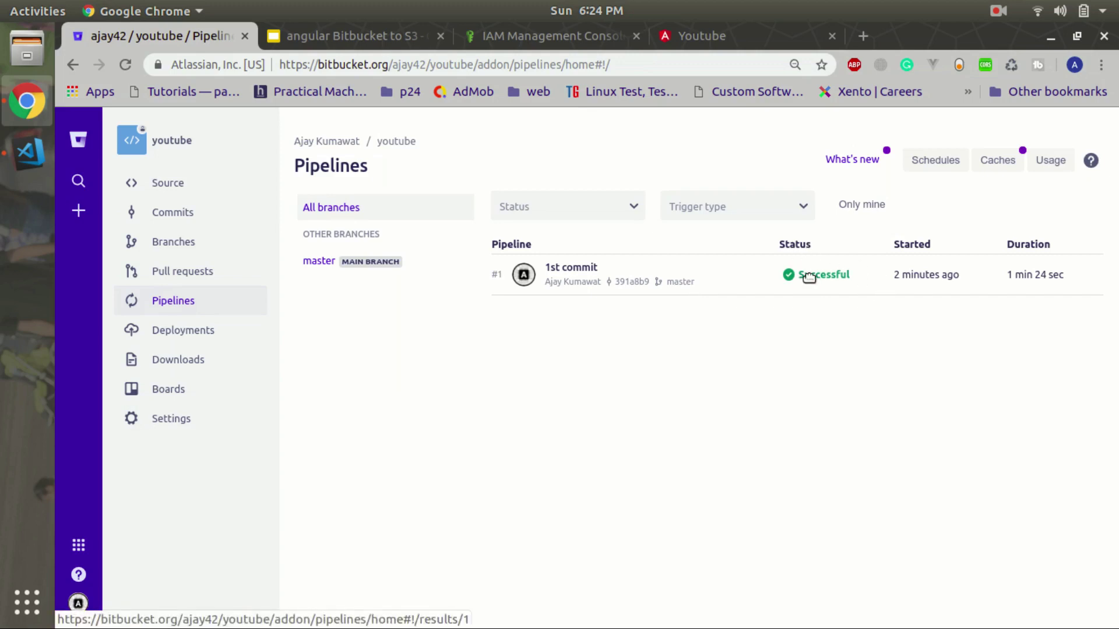
# Step: Go to the S3 service in the AWS console and open the youtube365 bucket's file overview
pyautogui.hotkey('ctrl', 'Tab')
pyautogui.hotkey('ctrl', 'Tab')
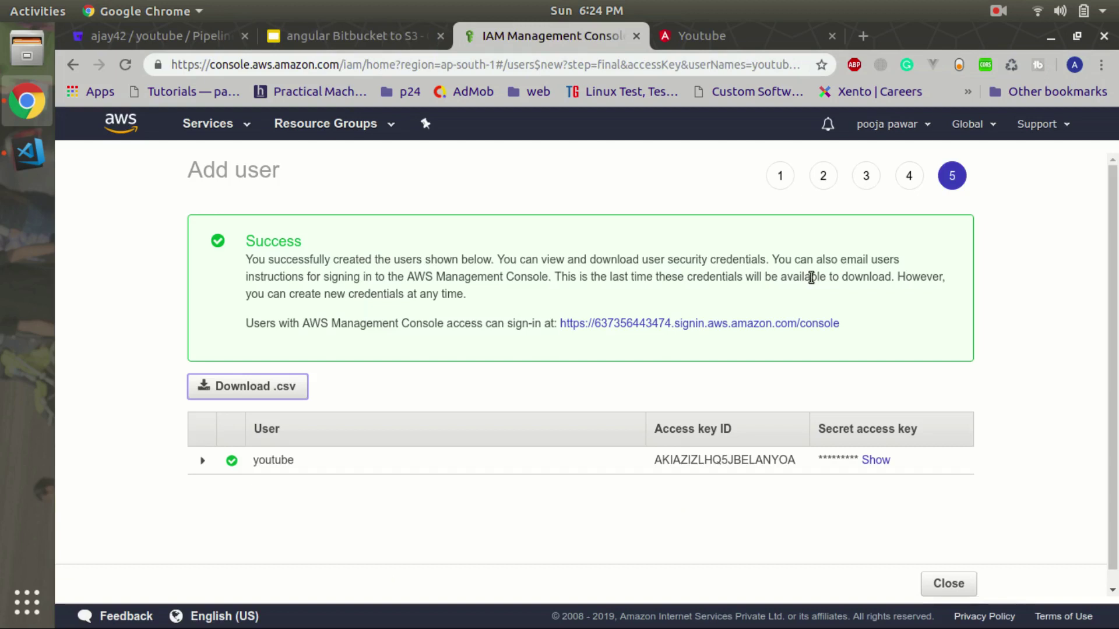
pyautogui.click(223, 134)
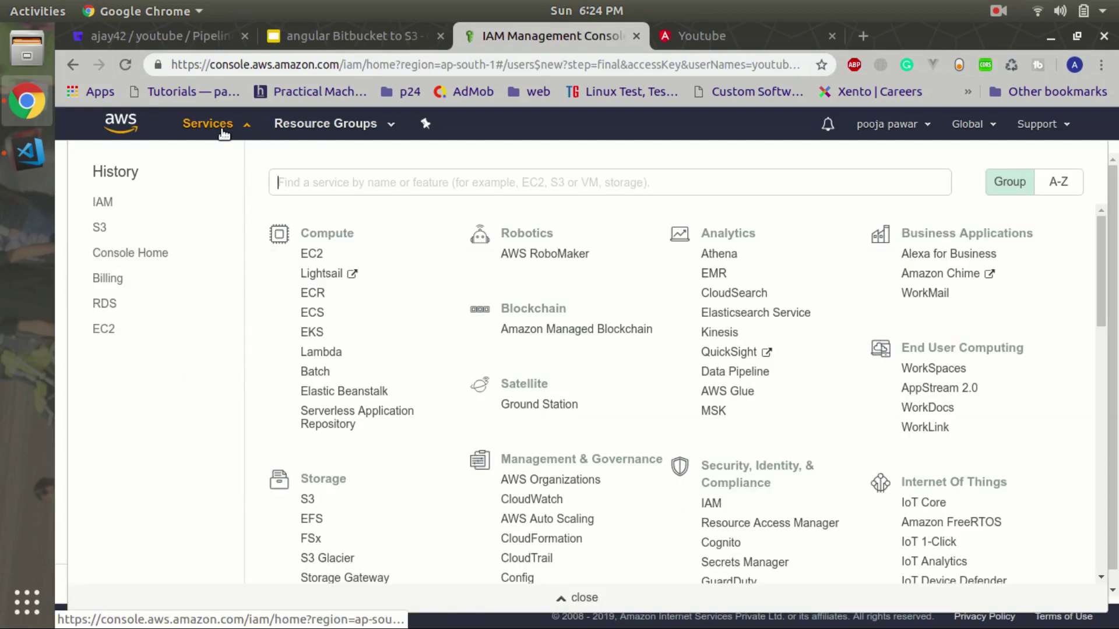
pyautogui.click(100, 227)
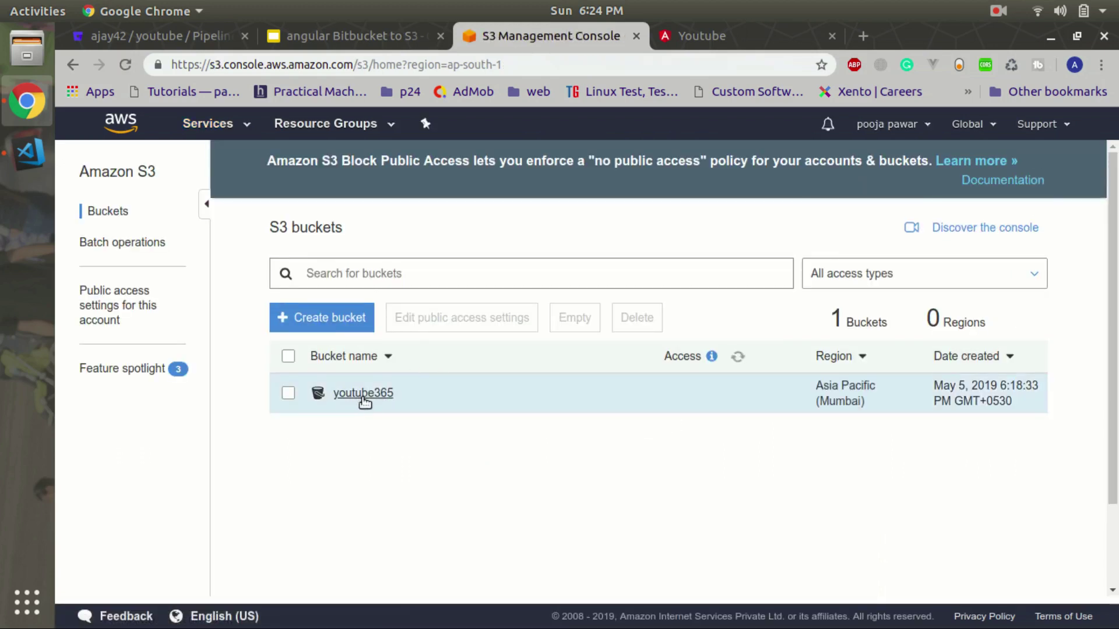
pyautogui.click(361, 395)
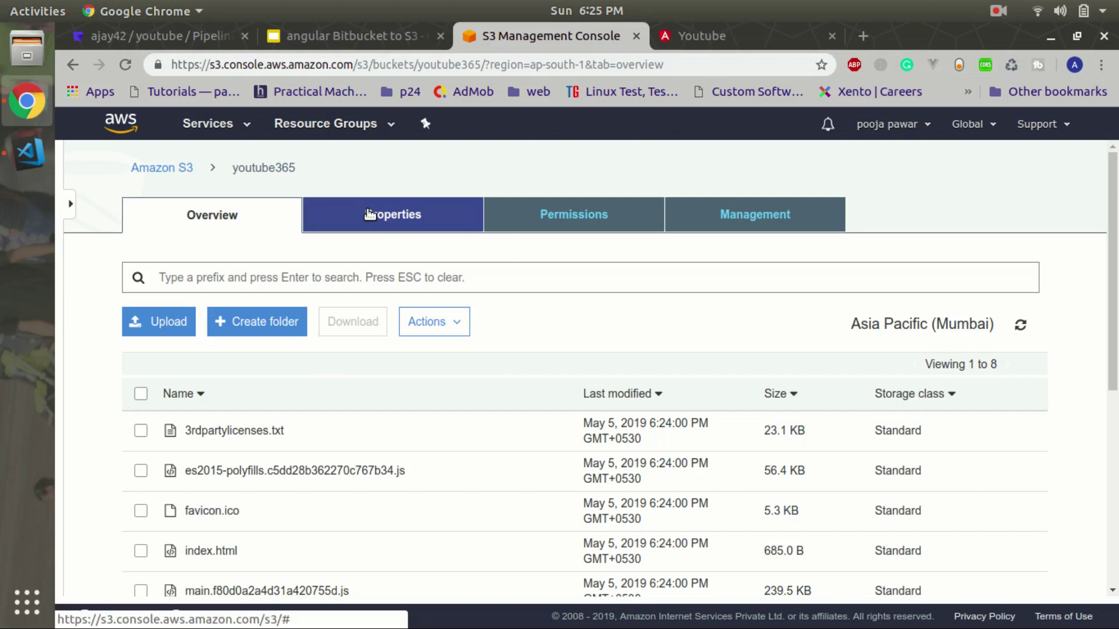
# Step: In the bucket's static website hosting properties, choose to host a website with index.html as both index and error document
pyautogui.click(589, 215)
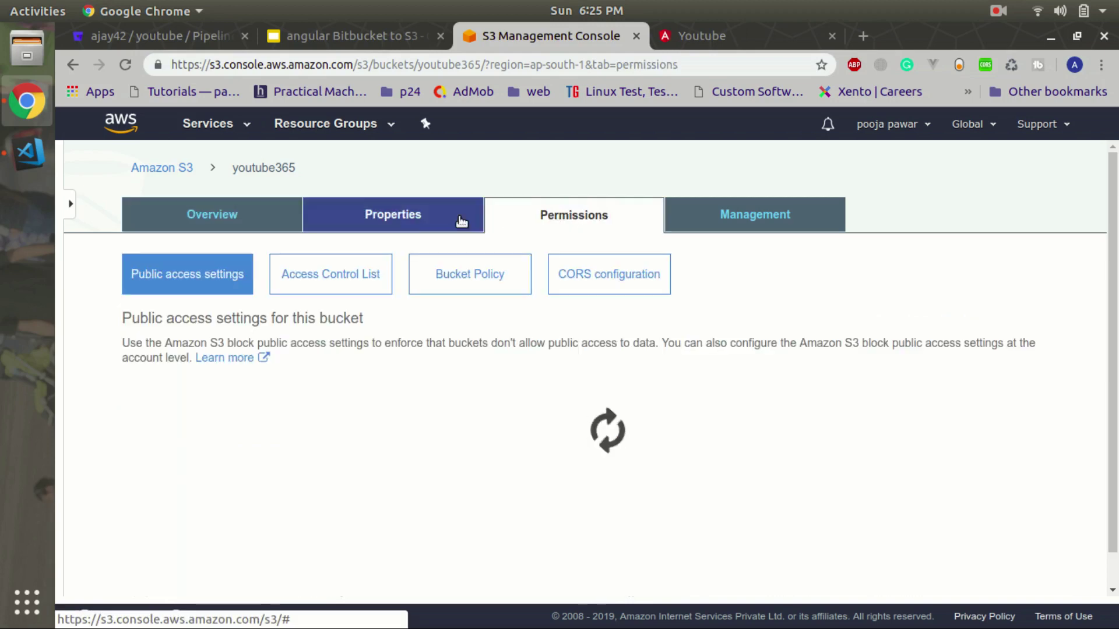
pyautogui.click(397, 227)
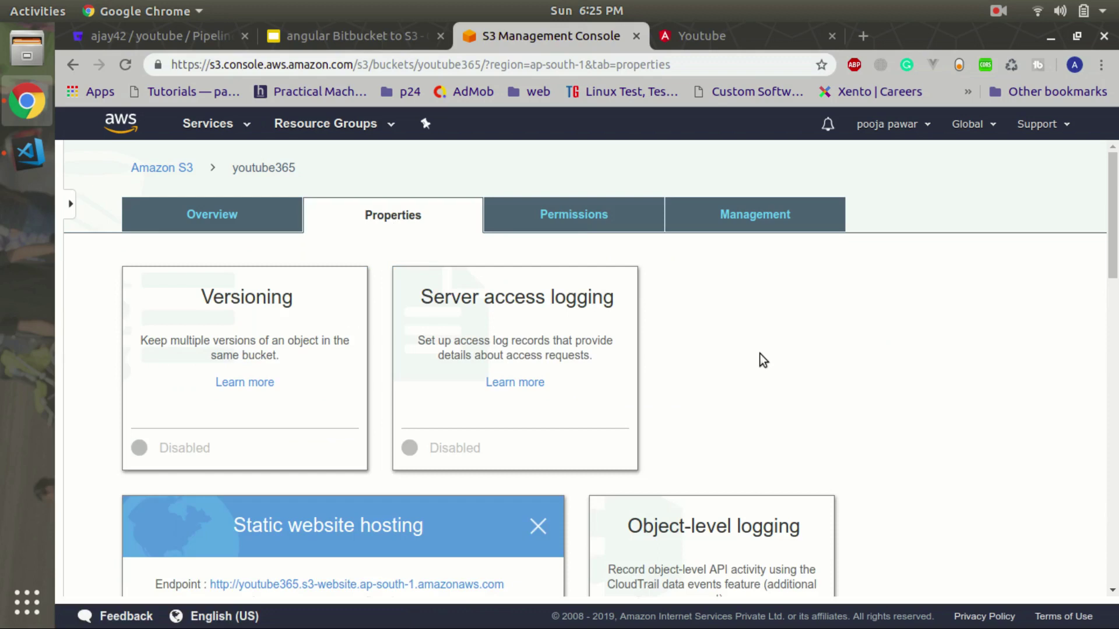
pyautogui.scroll(-8, 1098, 274)
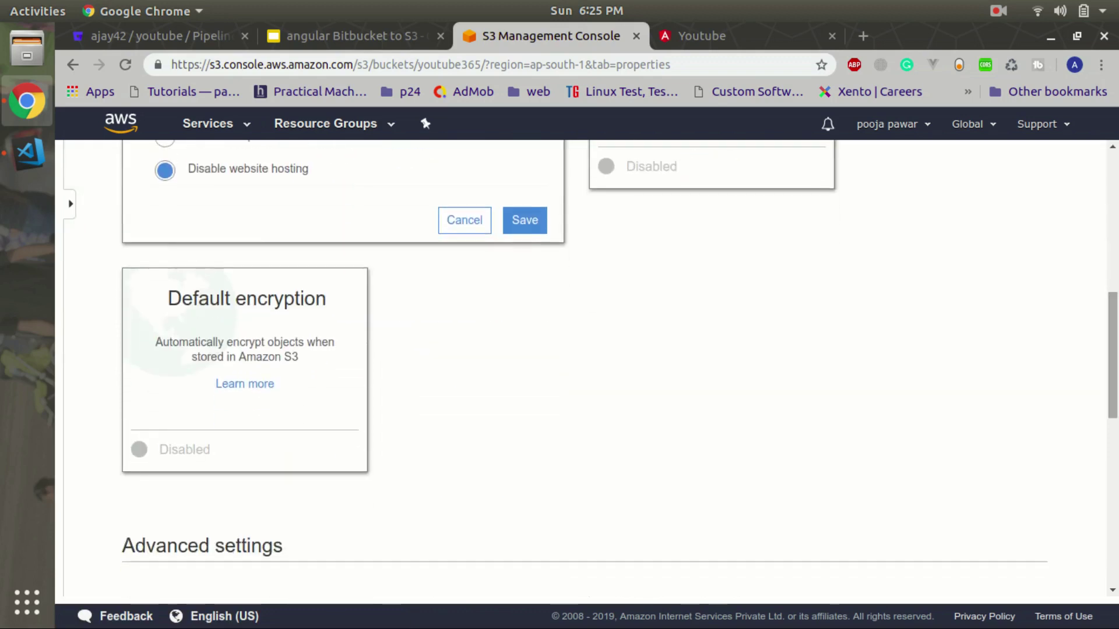
pyautogui.scroll(3, 282, 292)
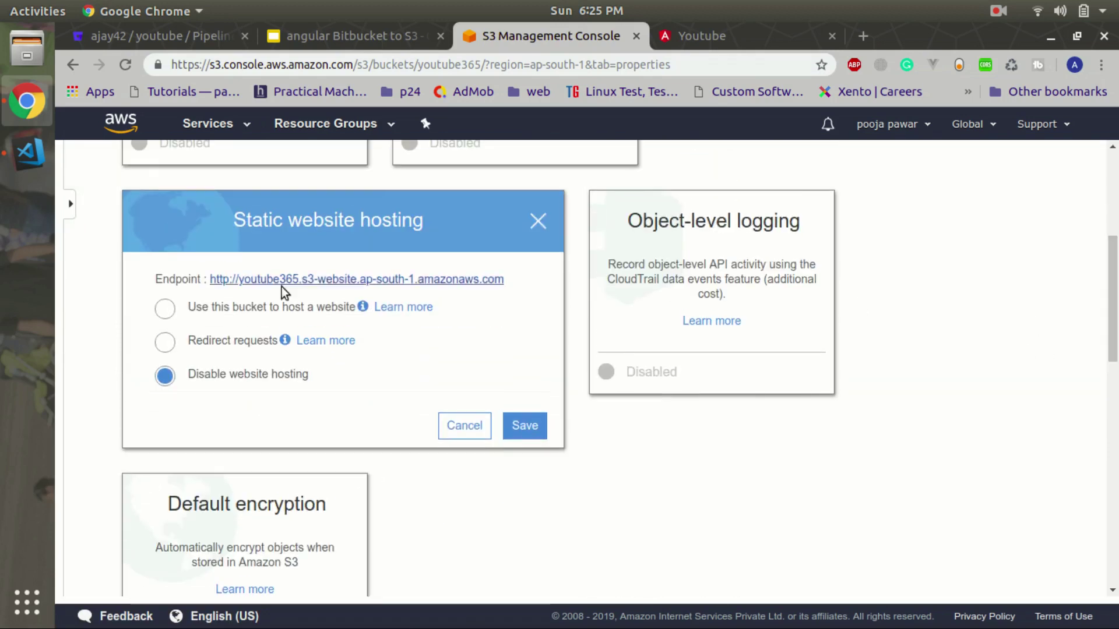
pyautogui.click(165, 310)
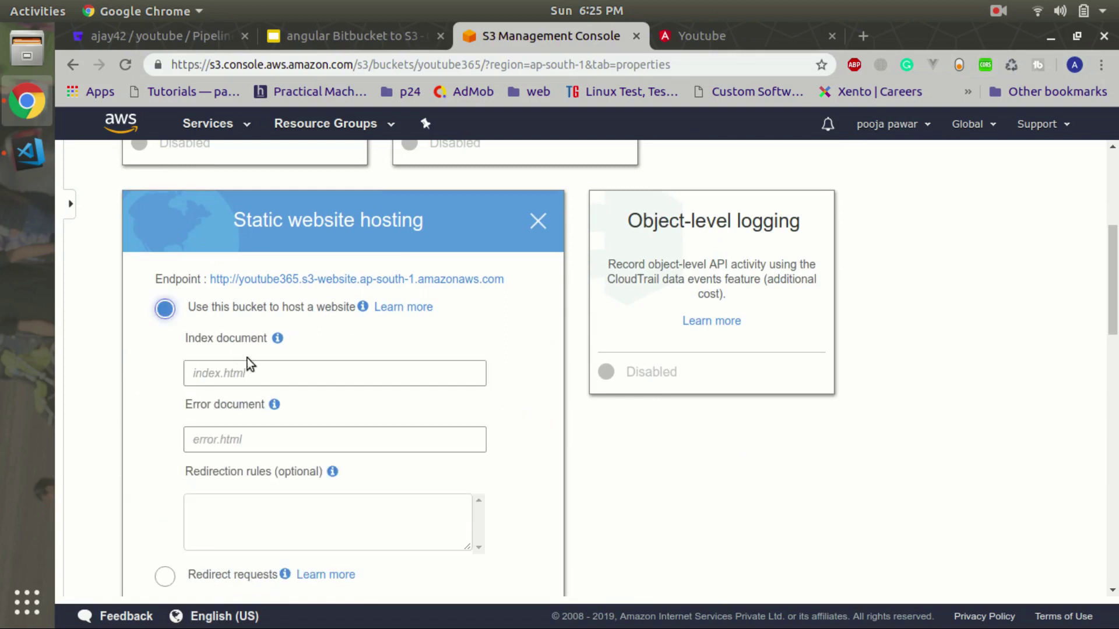
pyautogui.click(262, 368)
pyautogui.write('index.ht')
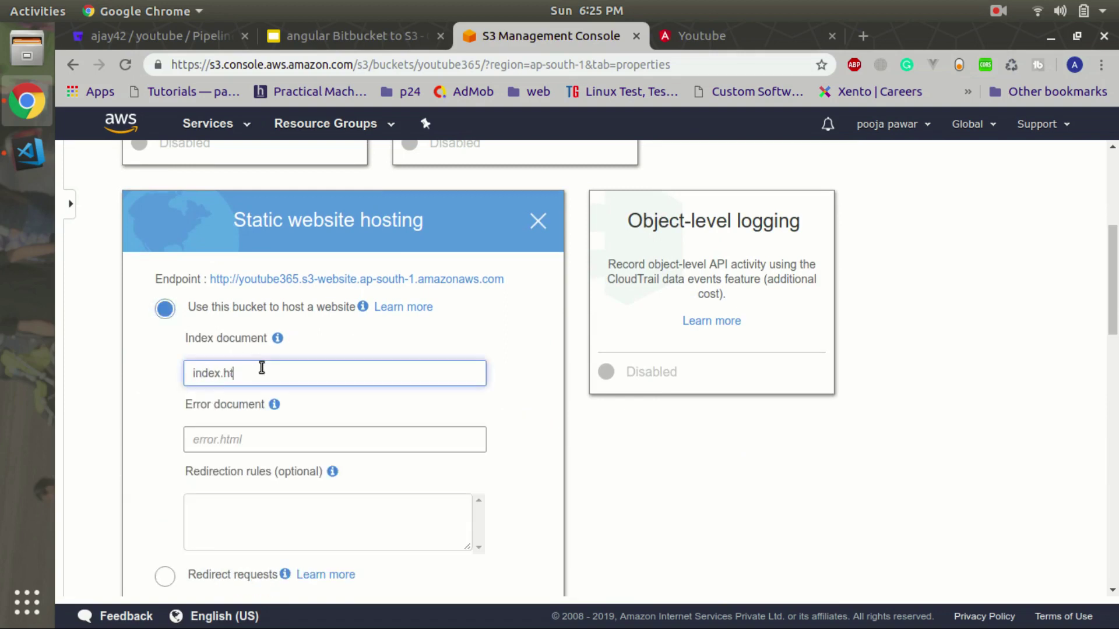
pyautogui.write('ml')
pyautogui.click(270, 440)
pyautogui.write('index')
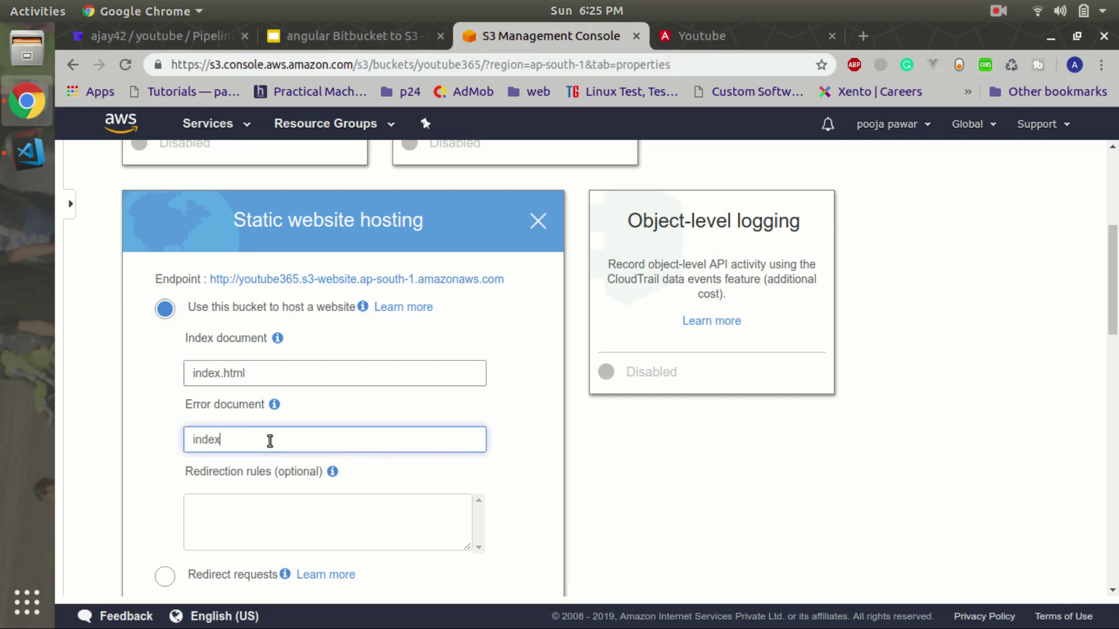
pyautogui.write('.html')
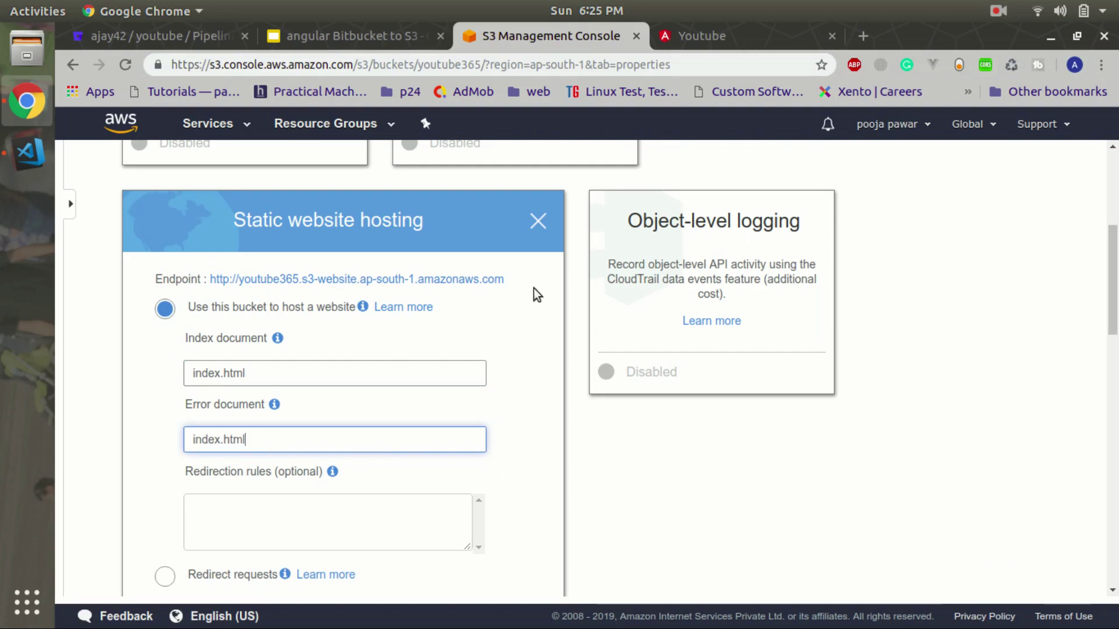
# Step: Open the bucket's website endpoint in a new tab, save the static website hosting settings and reload the site
pyautogui.middleClick(487, 279)
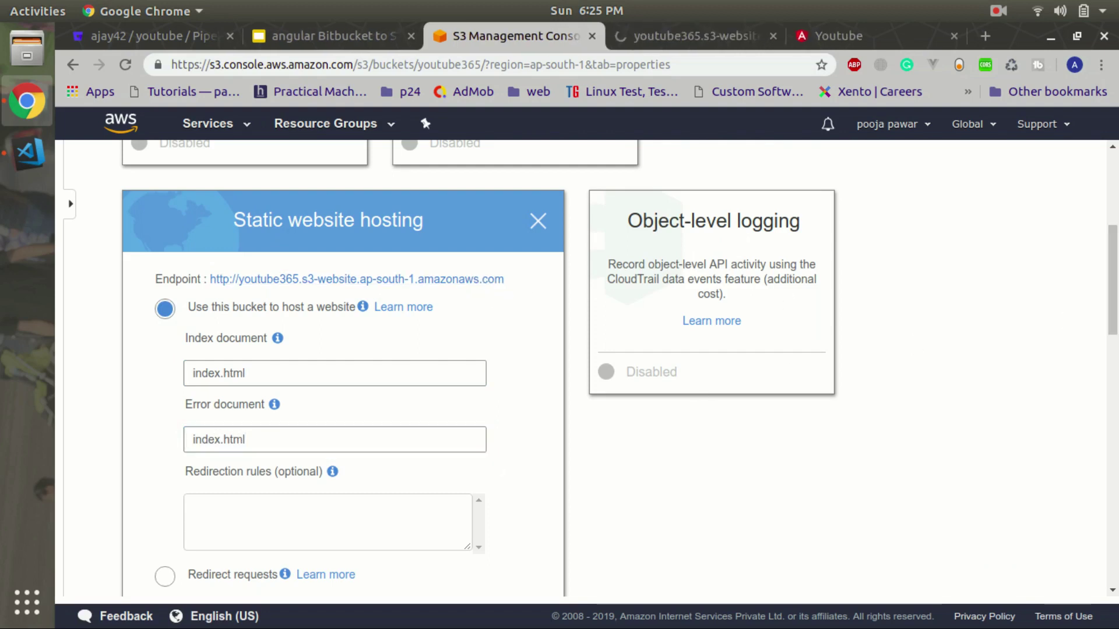
pyautogui.scroll(-3, 628, 464)
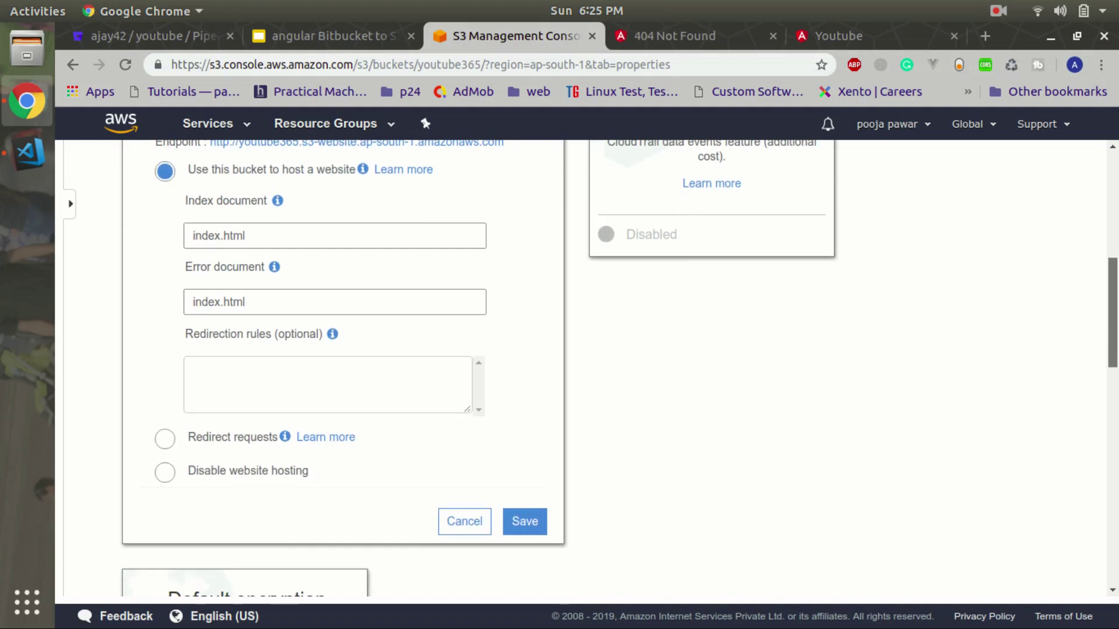
pyautogui.click(530, 522)
pyautogui.hotkey('ctrl', 'Tab')
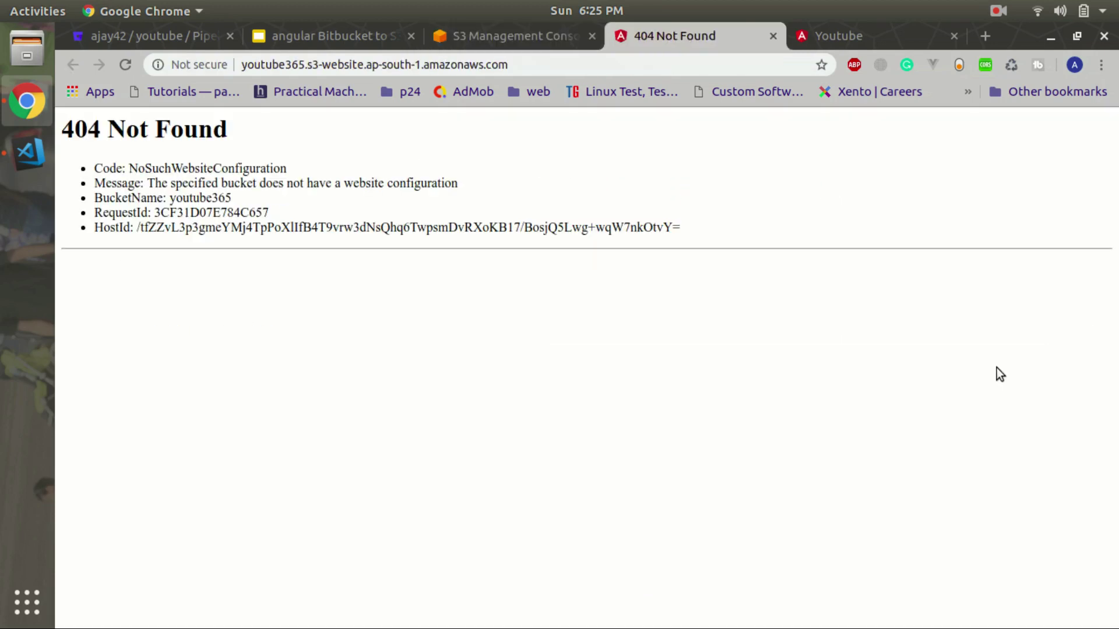
pyautogui.hotkey('ctrl', 'r')
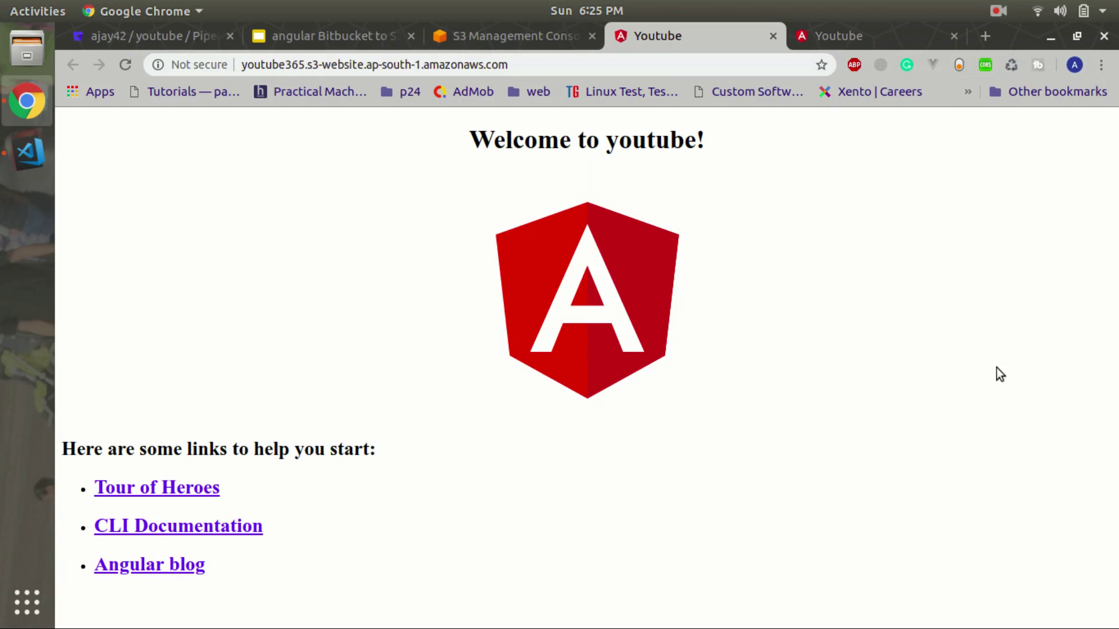
# Step: Switch to the angular Bitbucket to S3 presentation and show the closing thank-you slide
pyautogui.hotkey('ctrl', 'Tab')
pyautogui.hotkey('ctrl', 'Tab')
pyautogui.hotkey('ctrl', 'Tab')
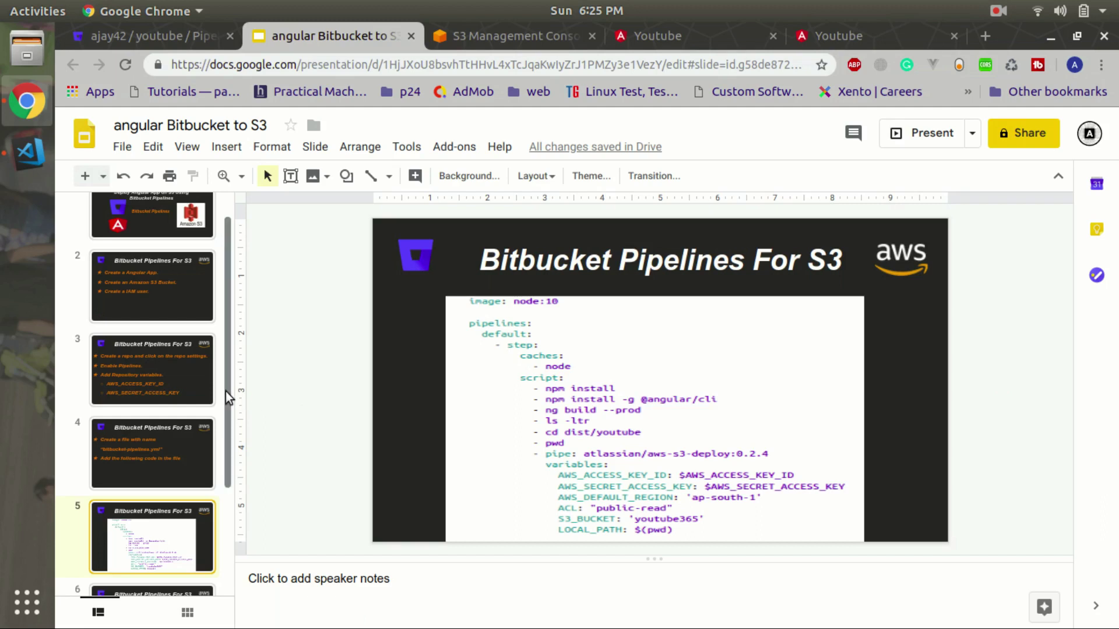
pyautogui.moveTo(226, 390); pyautogui.dragTo(235, 497)
pyautogui.click(131, 548)
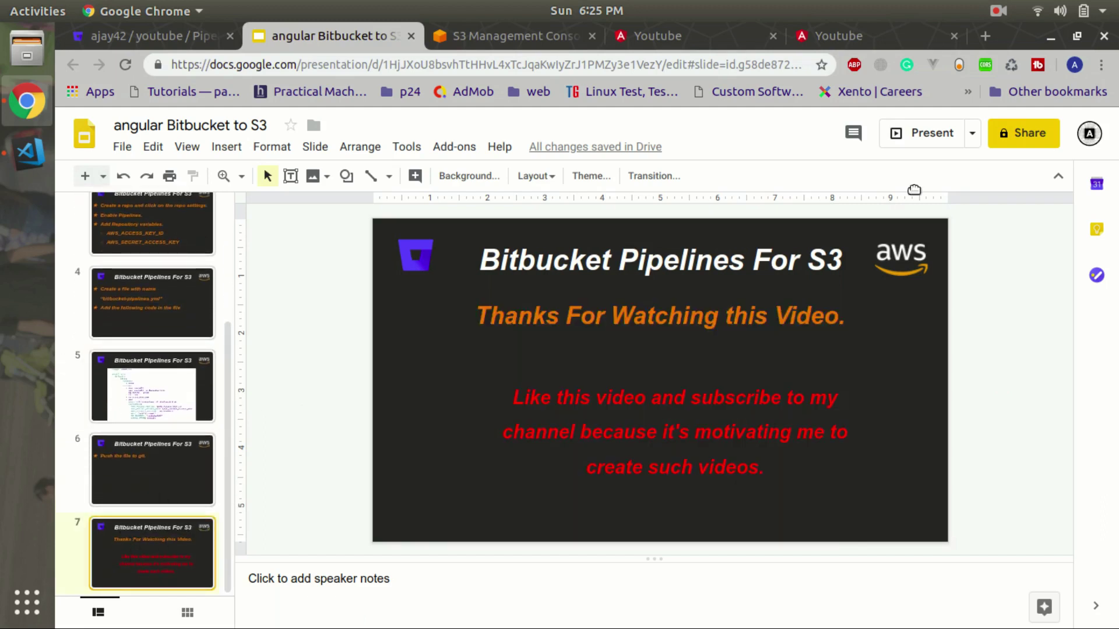